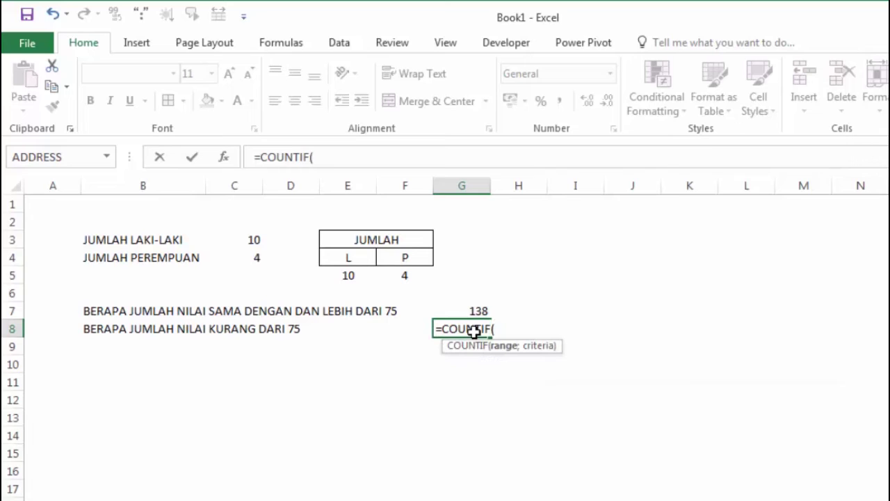
- Finish G8's formula as =COUNTIF(NILAI;"<75") to count scores below 75
text(NIL)
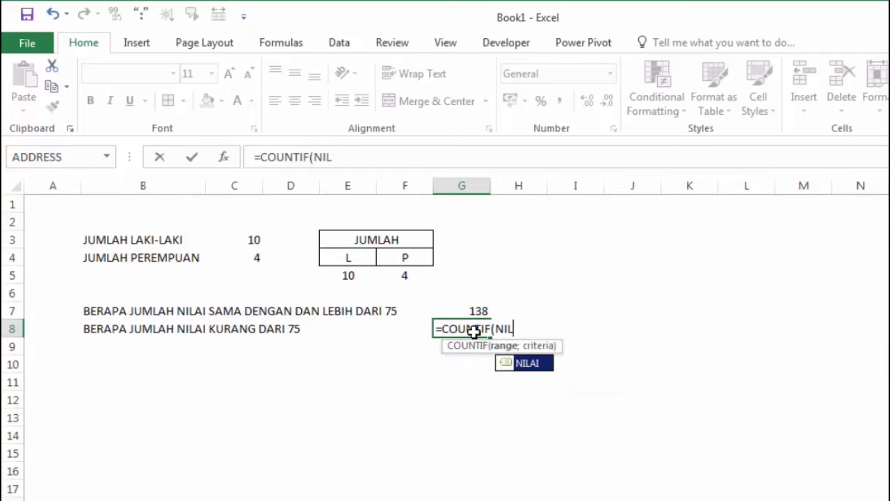
text(AI;)
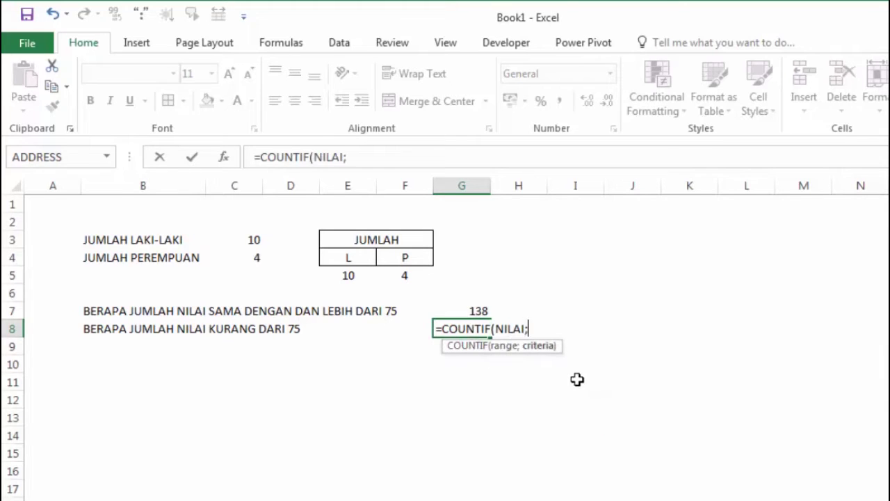
text("<)
text(75")
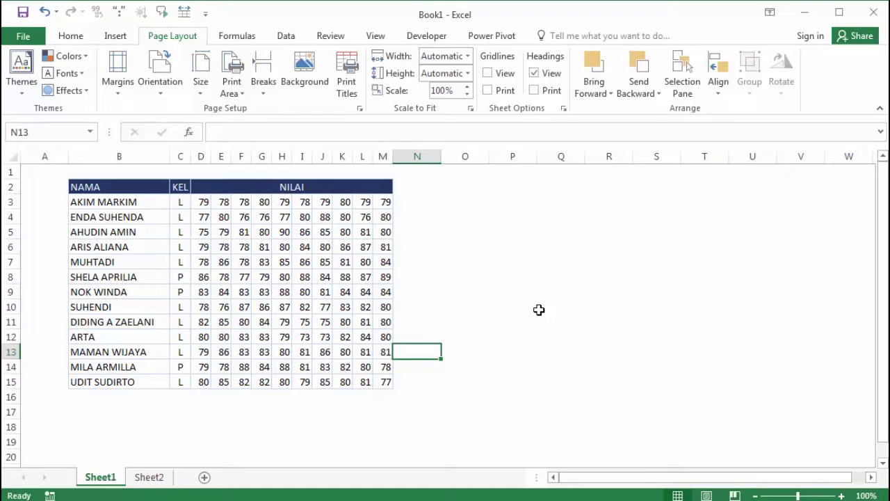
click(528, 287)
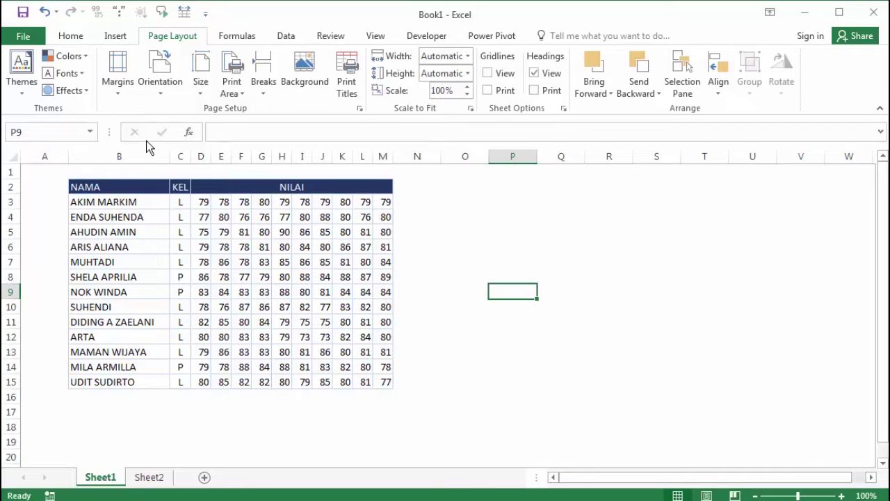
mouse_move(141, 184)
mouse_down()
mouse_move(365, 344)
mouse_move(368, 383)
mouse_up()
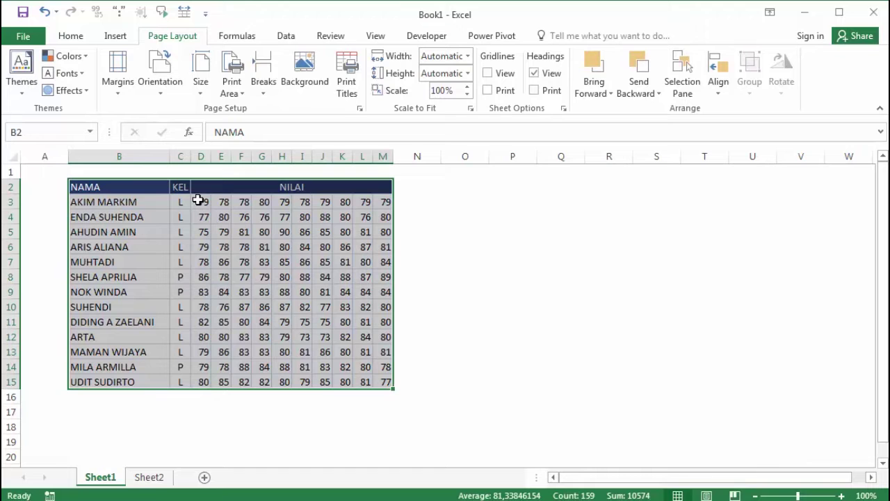
click(224, 201)
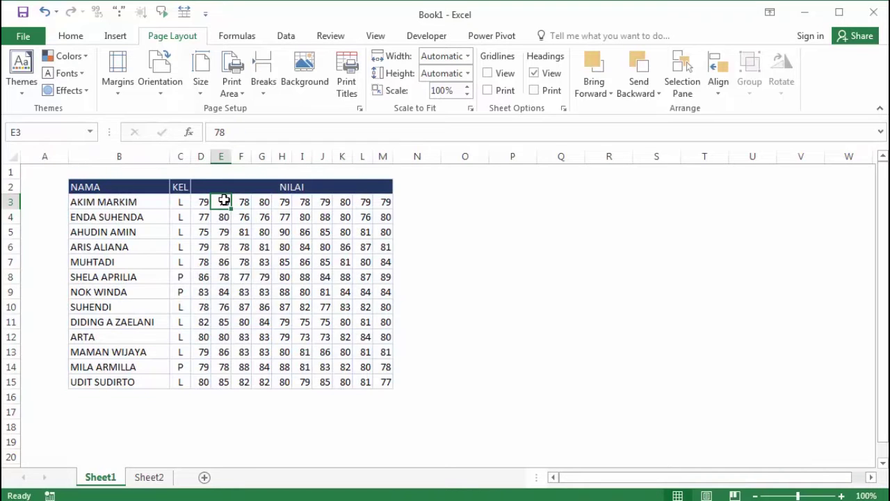
click(179, 188)
click(197, 233)
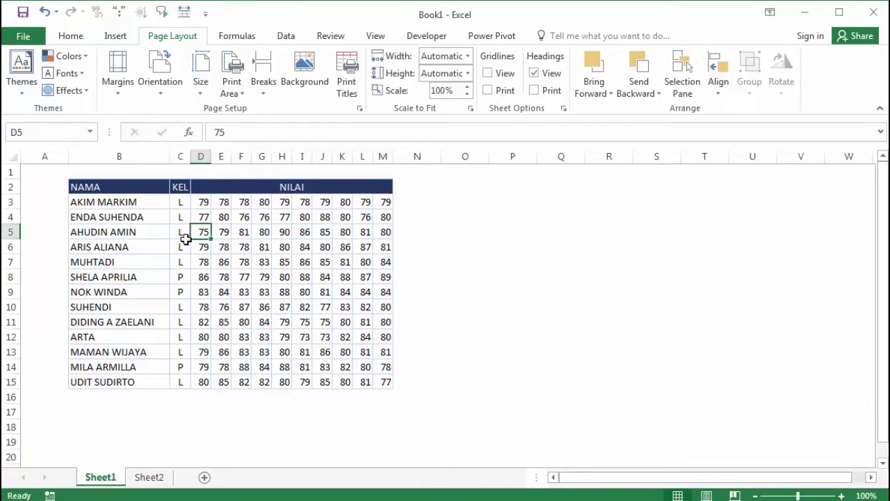
click(179, 188)
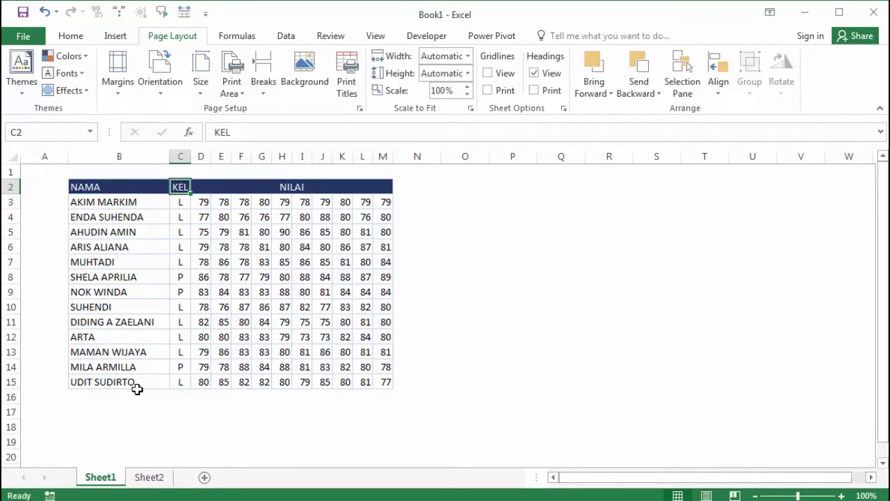
- Enter JUMLAH LAKI-LAKI in Sheet2's B3 and autofit column B to fit it
click(149, 477)
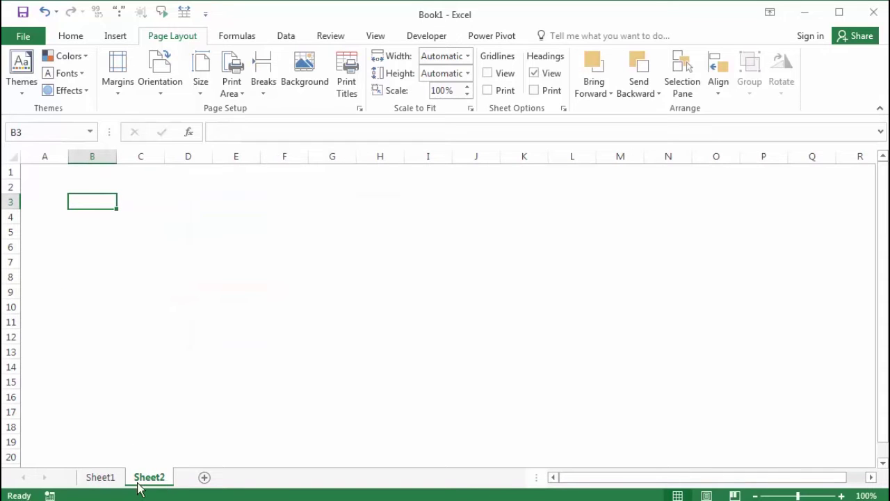
click(106, 481)
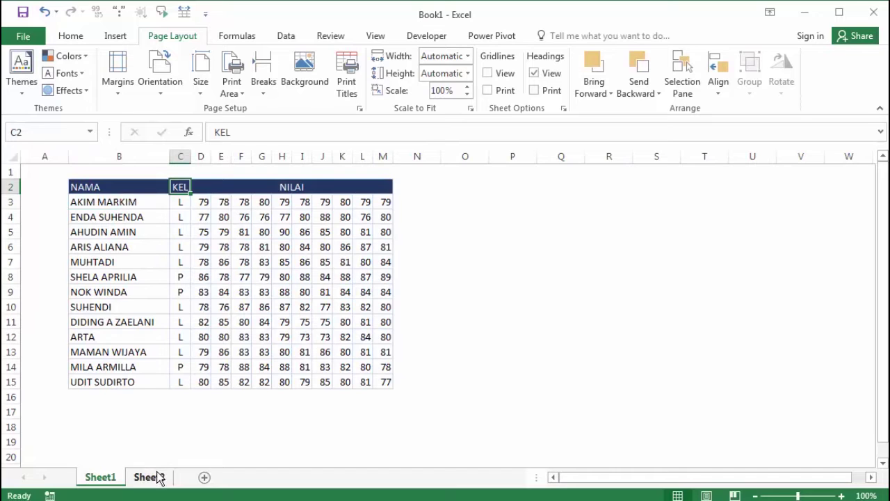
click(158, 480)
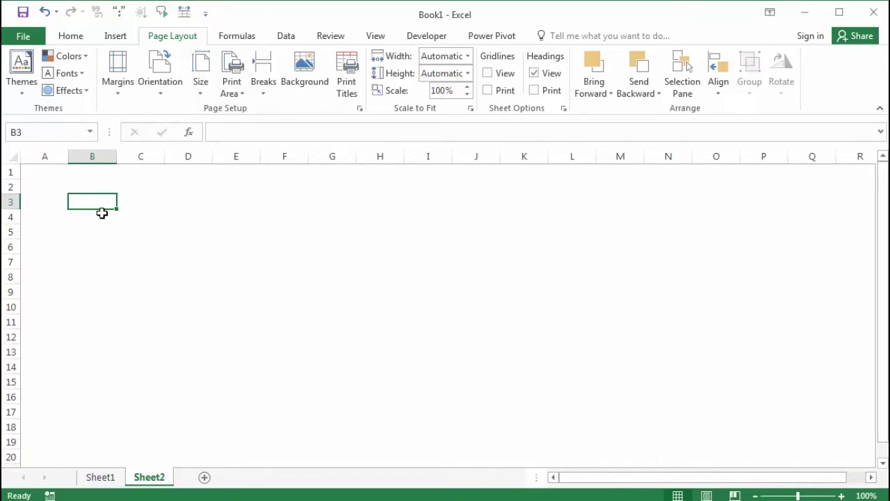
click(105, 190)
click(112, 202)
text(JUML)
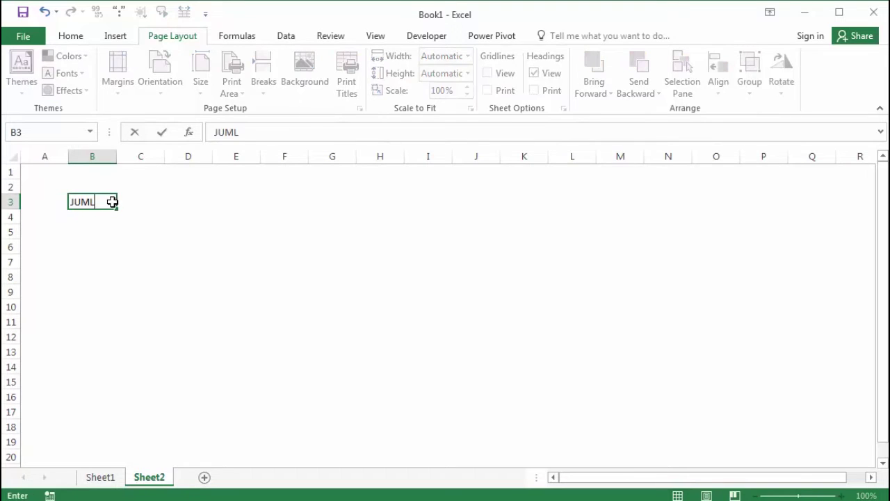
text(AH L)
text(AKI)
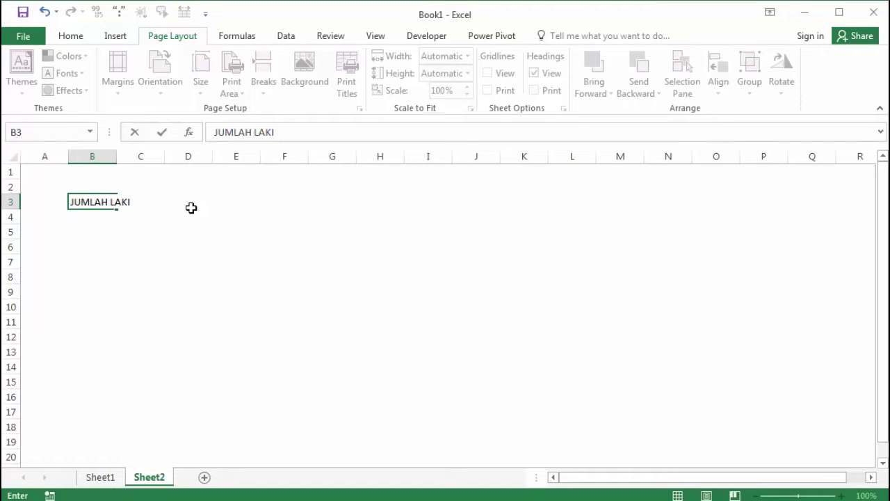
text(-LAKI)
key(Return)
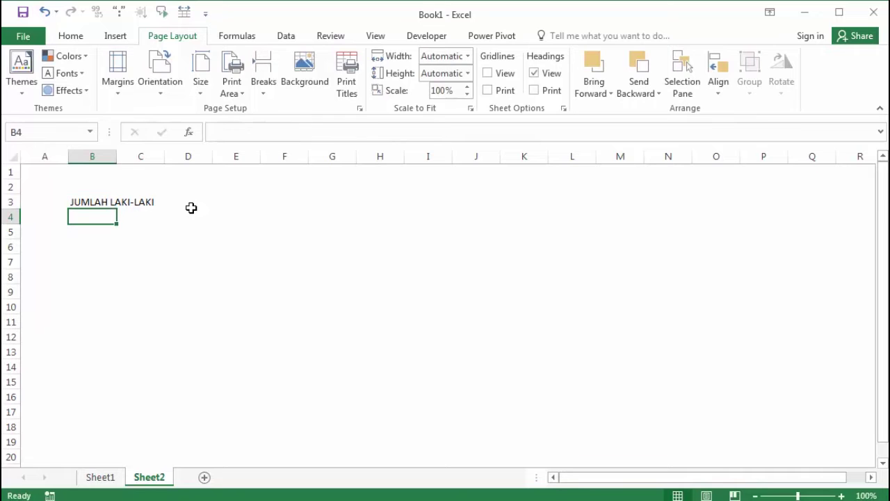
double_click(116, 156)
- Review the KEL values in Sheet1's column C, then return to Sheet2
click(181, 201)
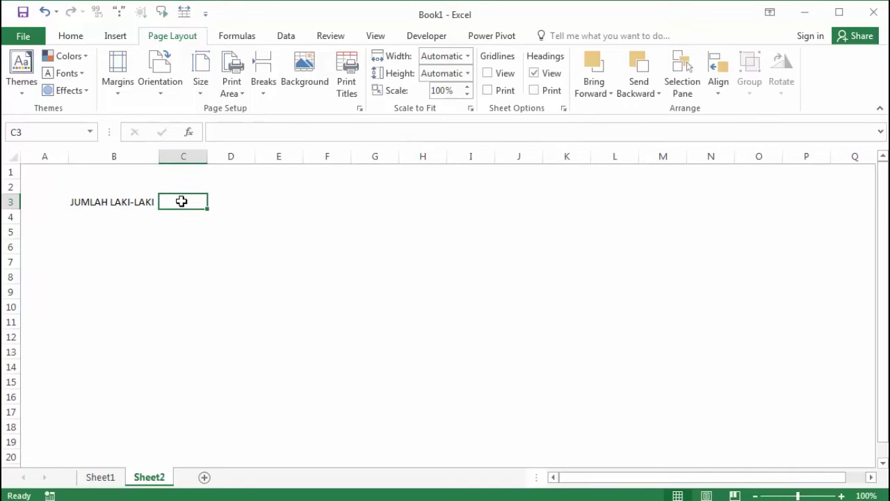
click(115, 478)
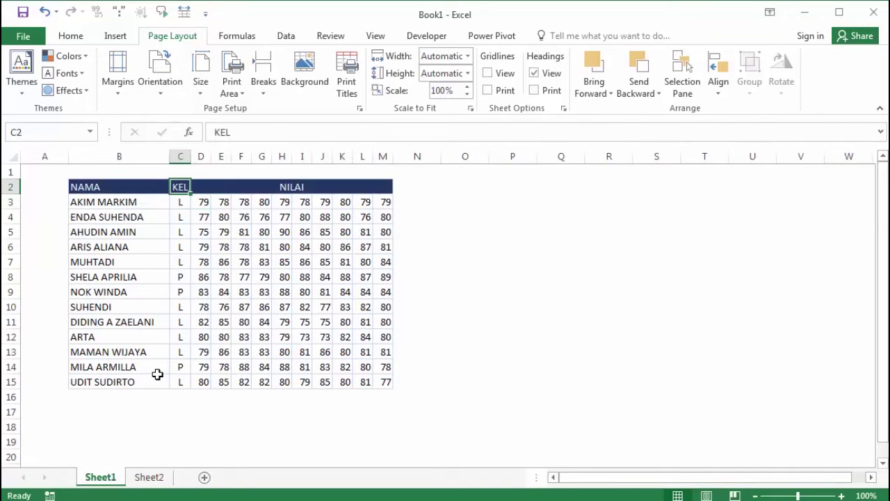
click(181, 203)
click(181, 217)
click(181, 292)
click(181, 336)
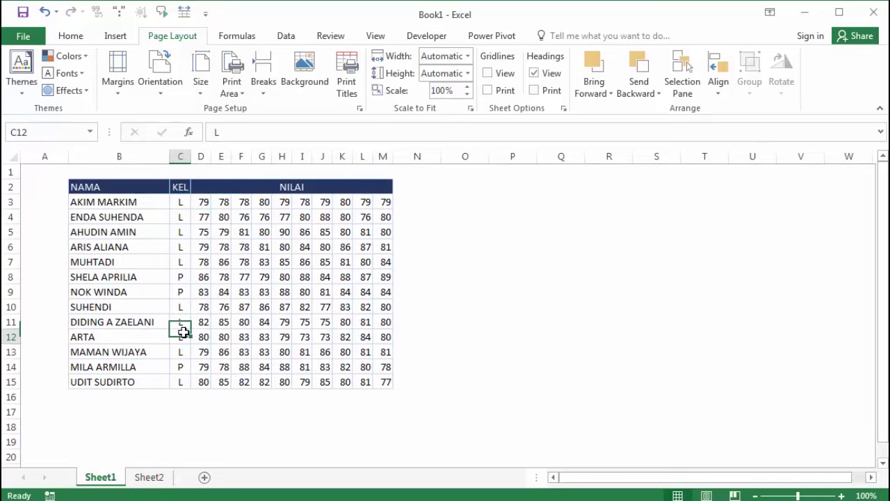
click(181, 201)
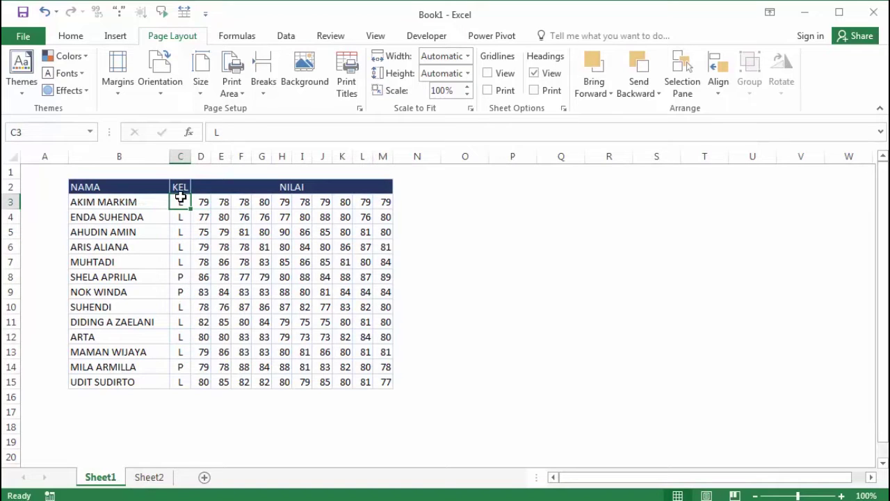
click(156, 478)
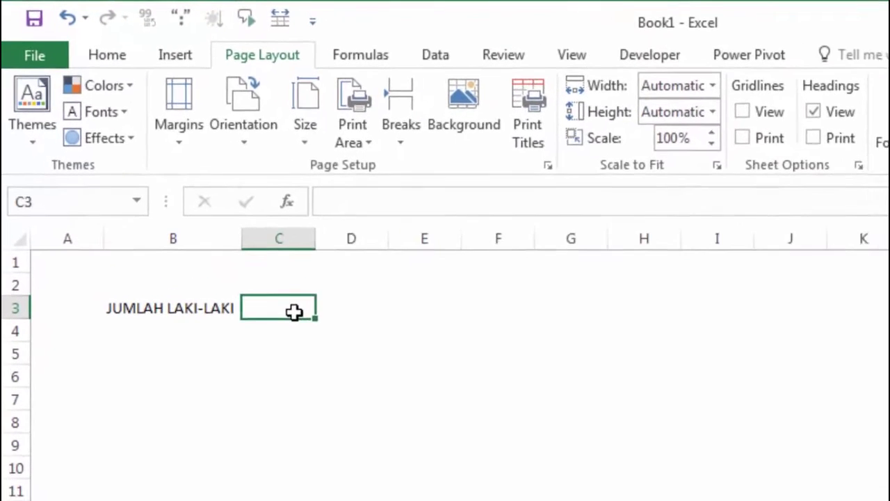
- Start =COUNTIF(Sheet1!C3:C15; in Sheet2's C3, using Sheet1's KEL column as the range
text(=CO)
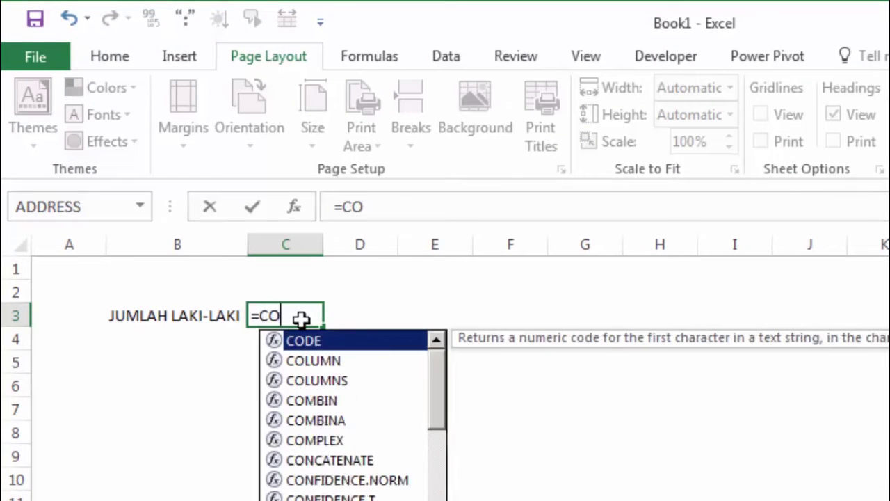
text(UN)
key(Down)
key(Down)
key(Down)
key(Tab)
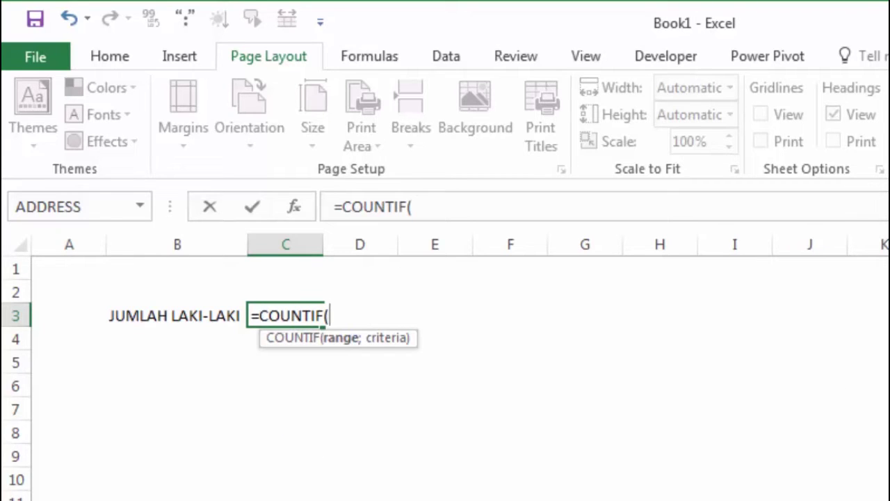
key(ctrl+Page_Up)
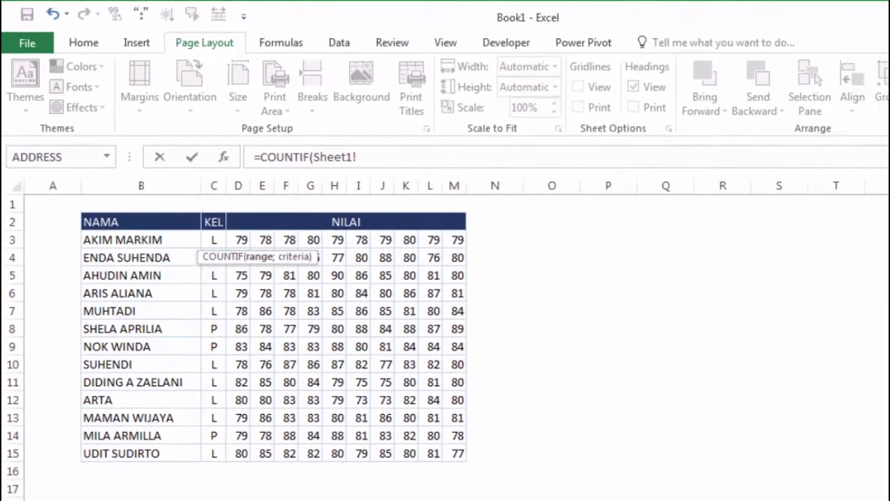
drag(213, 241, 215, 451)
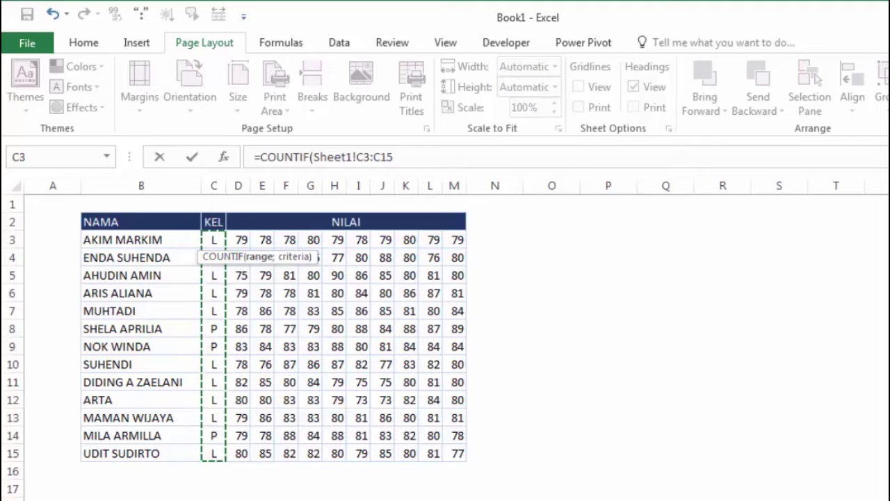
key(ctrl+Page_Down)
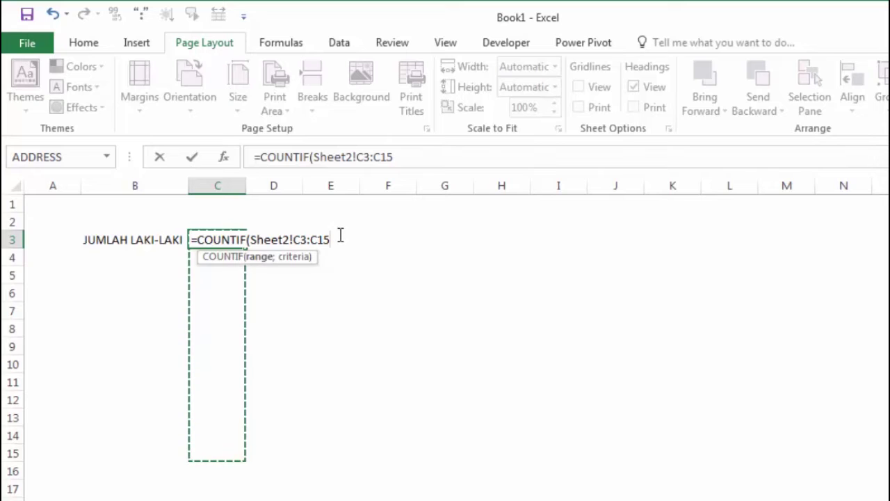
key(ctrl+Page_Up)
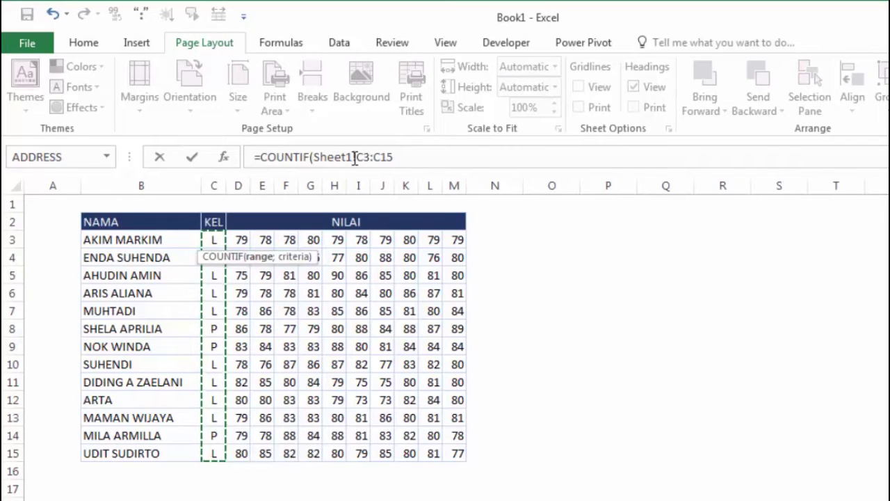
key(ctrl+Page_Down)
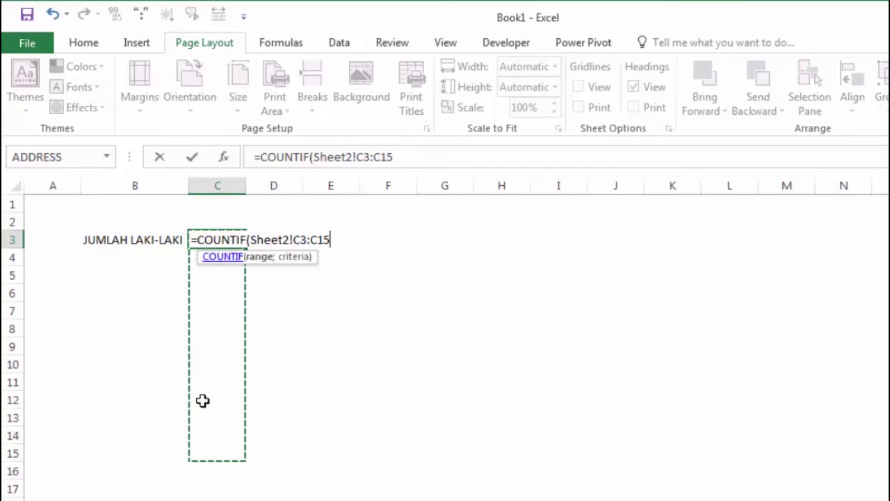
key(ctrl+Page_Up)
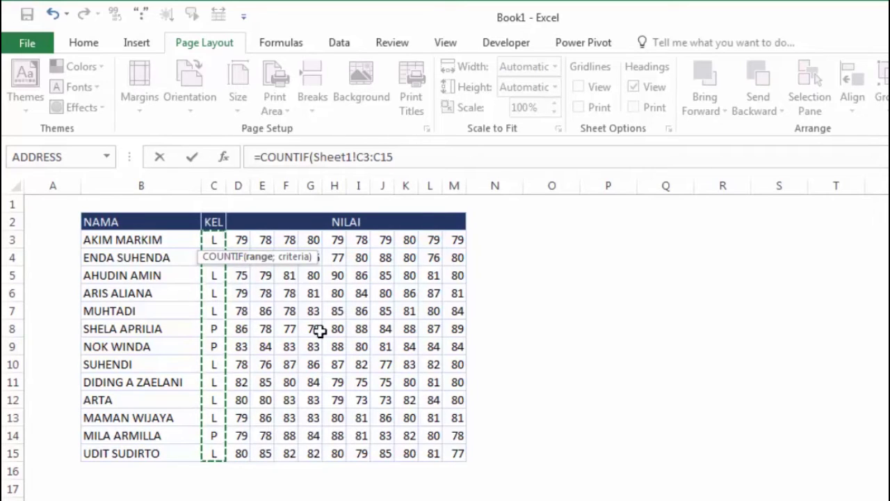
text(;)
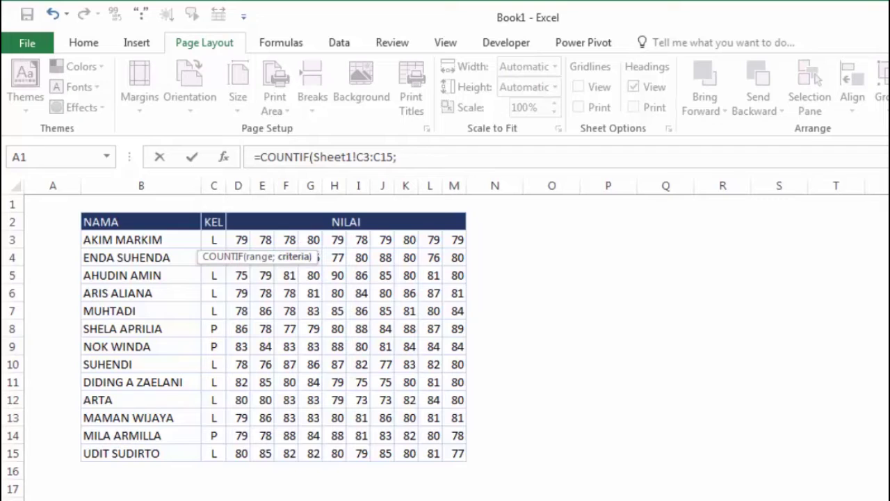
- Remove stray sheet references from the C3 formula and add the "L" criterion
key(ctrl+Page_Down)
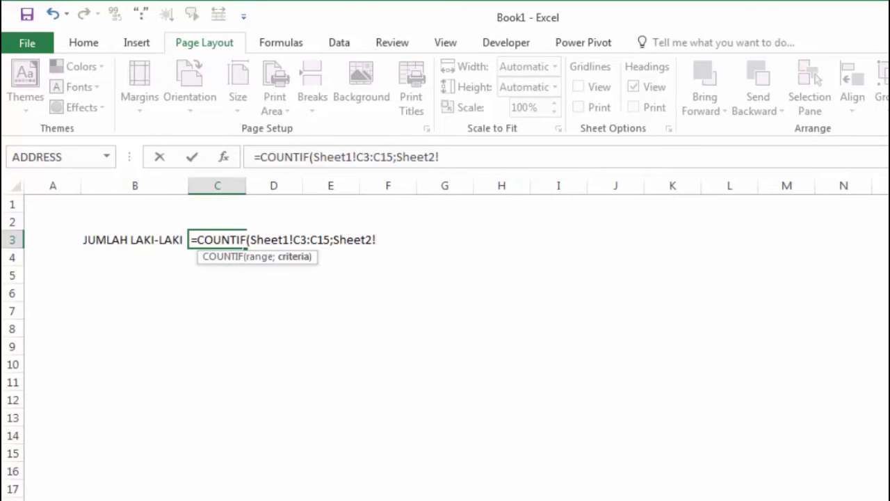
key(ctrl+Page_Up)
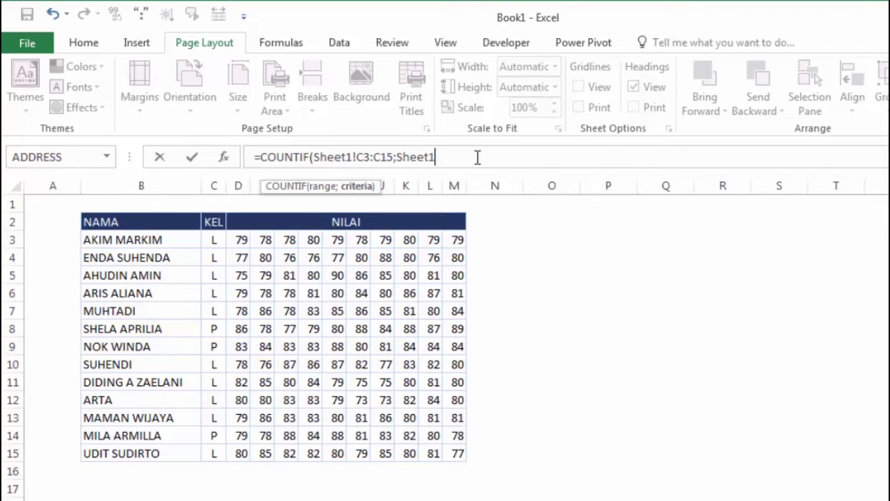
key(BackSpace)
key(BackSpace)
key(BackSpace)
key(BackSpace)
key(BackSpace)
key(BackSpace)
key(ctrl+Page_Down)
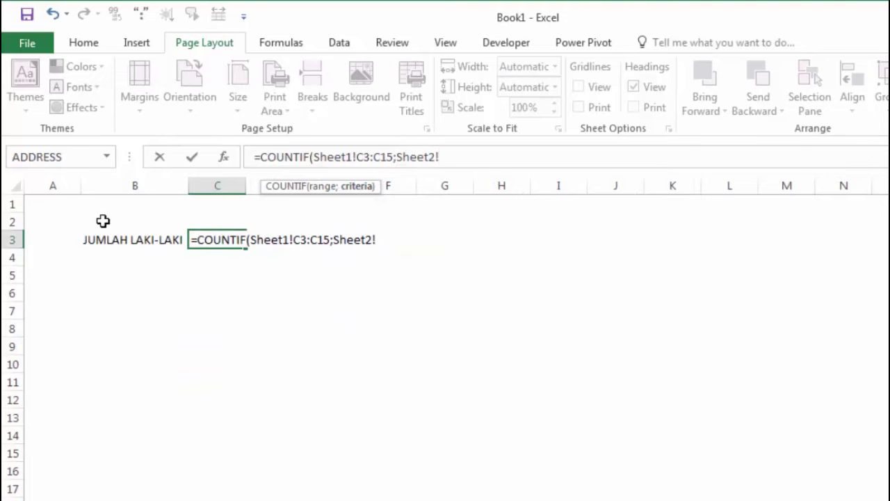
click(251, 493)
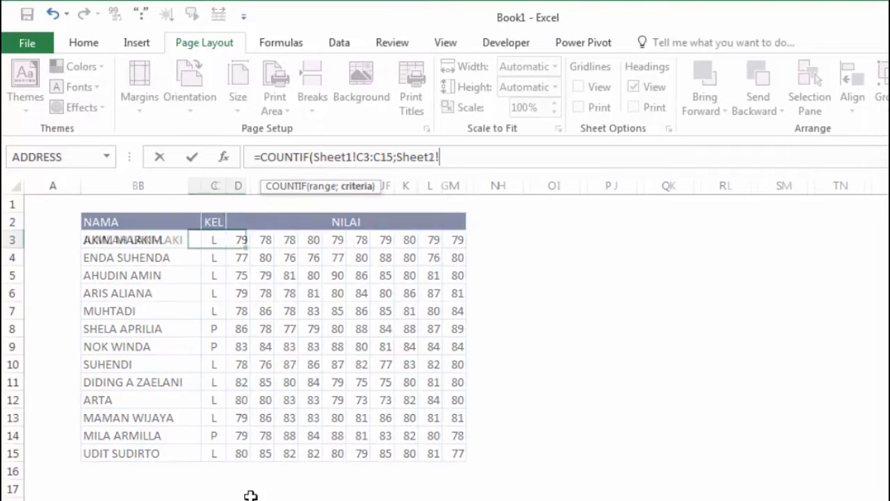
key(BackSpace)
key(BackSpace)
key(BackSpace)
key(BackSpace)
key(BackSpace)
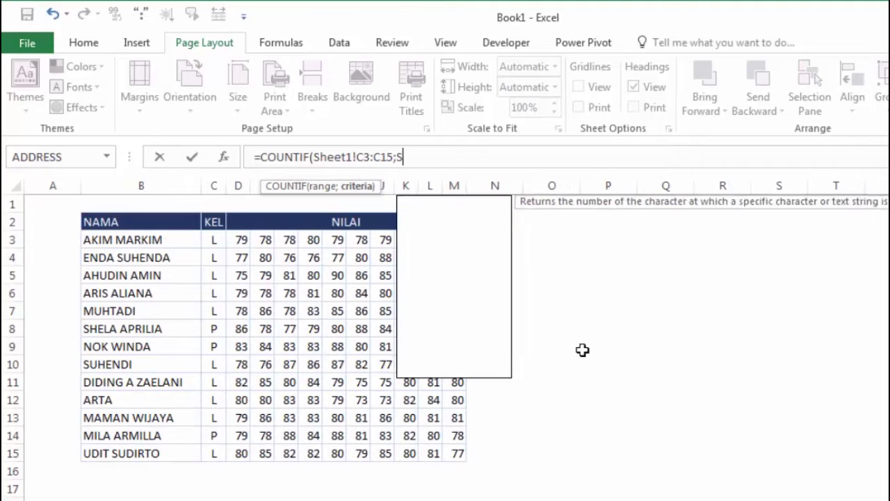
key(BackSpace)
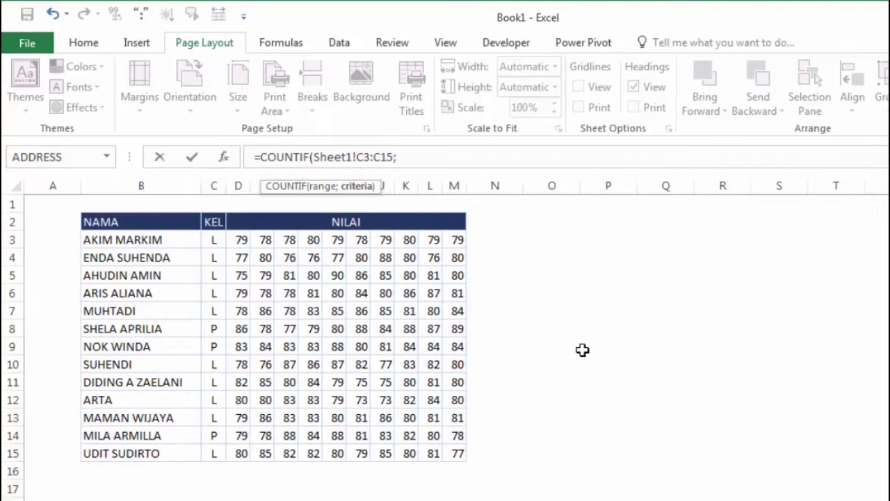
text("l)
text(")
key(BackSpace)
key(BackSpace)
- Commit the male count of 10 in C3 and label B4 JUMLAH PEREMPUAN
key(Return)
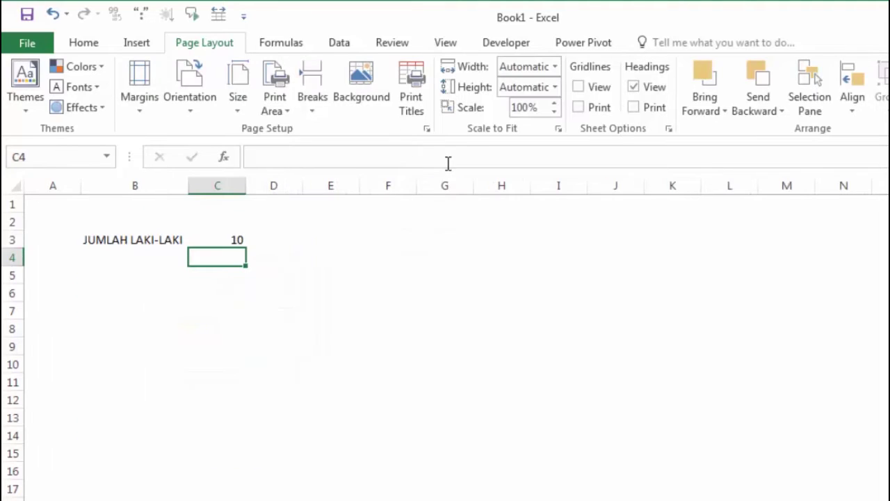
click(240, 240)
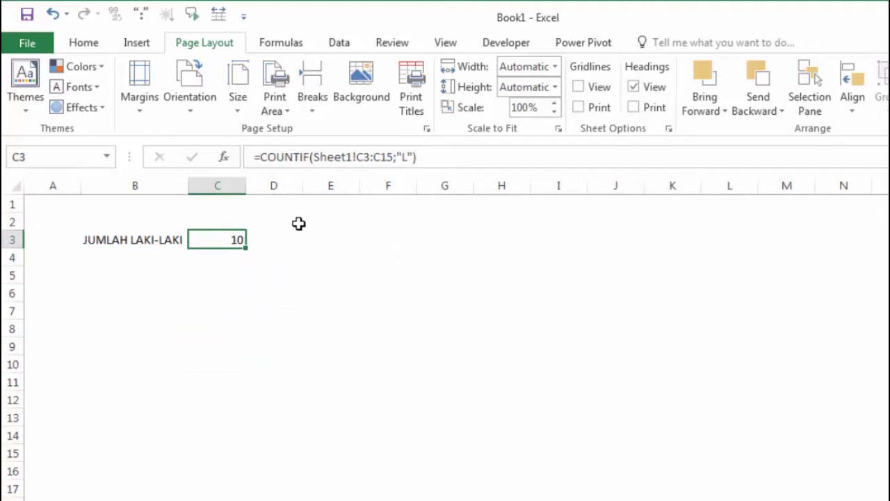
click(100, 257)
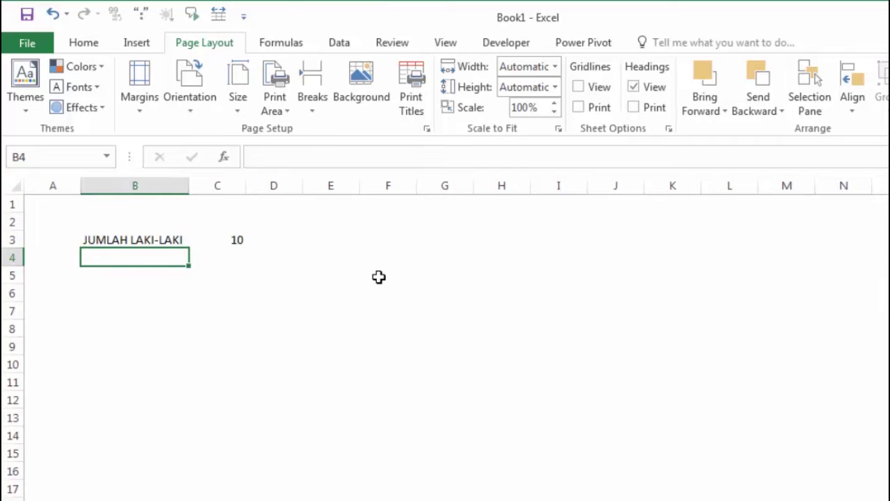
text(JUMLA)
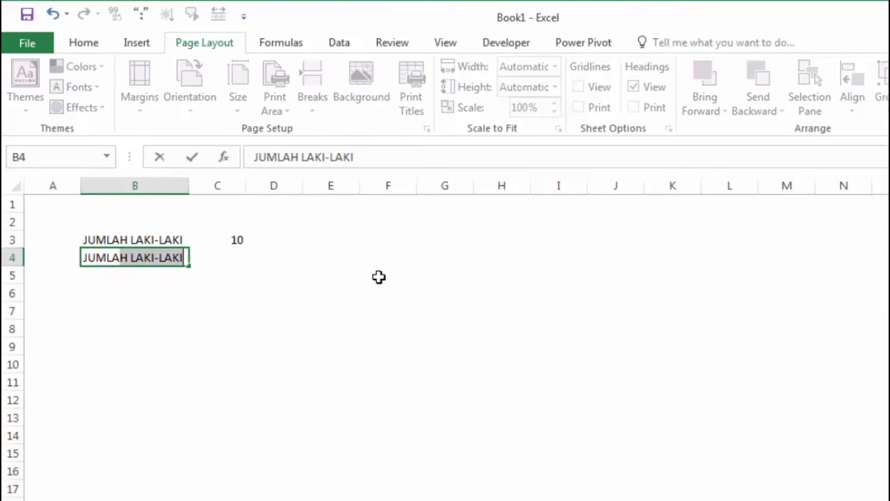
text(H PE)
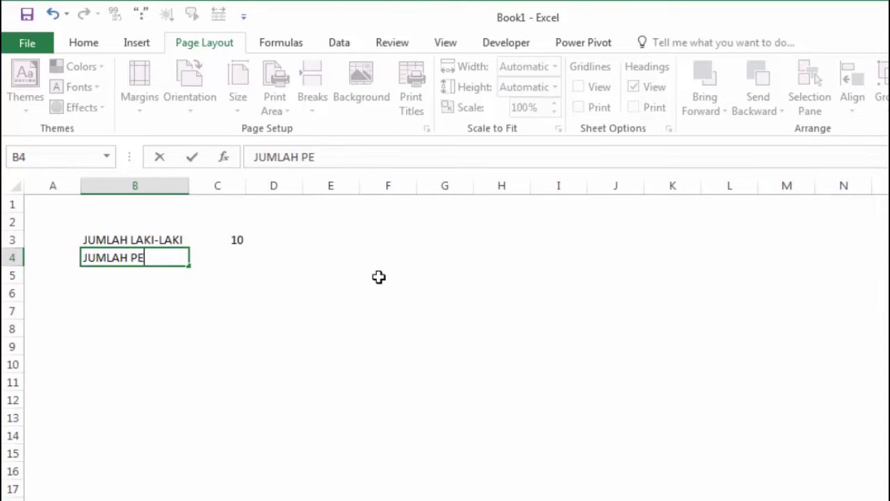
text(REMPUA)
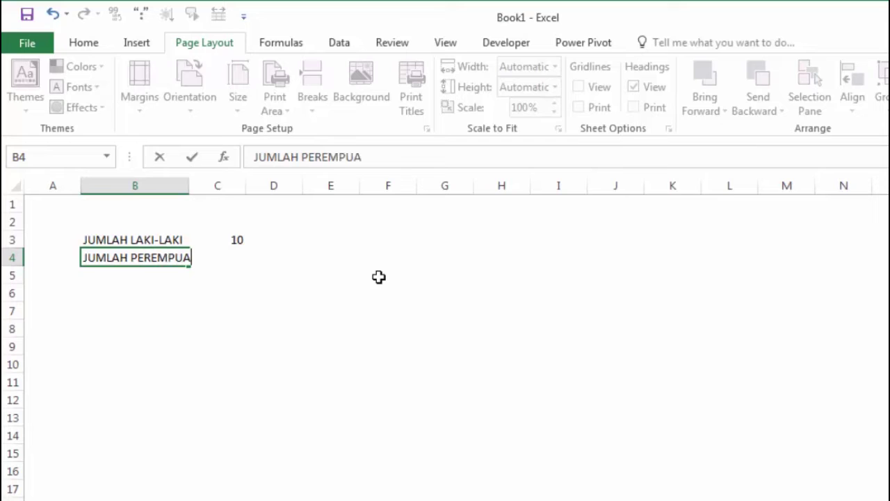
text(N)
key(Return)
click(235, 252)
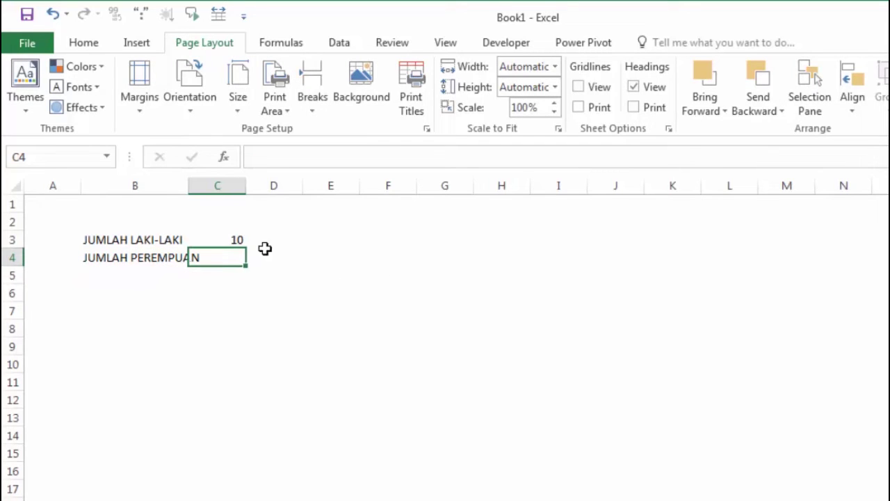
- Widen column B to fit the labels and select C4 for the female count
drag(188, 186, 205, 186)
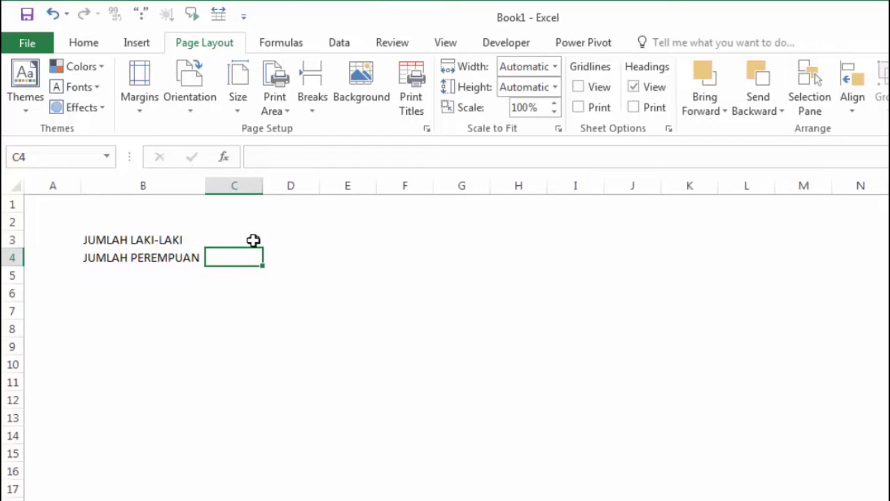
click(253, 240)
click(246, 258)
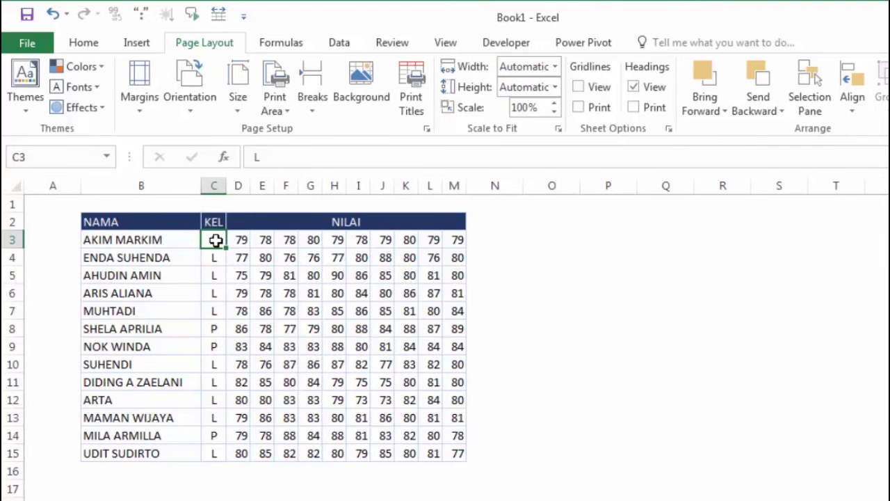
- Name Sheet1's C3:C15 KELAMIN and verify it in the Name Box list
drag(214, 241, 215, 454)
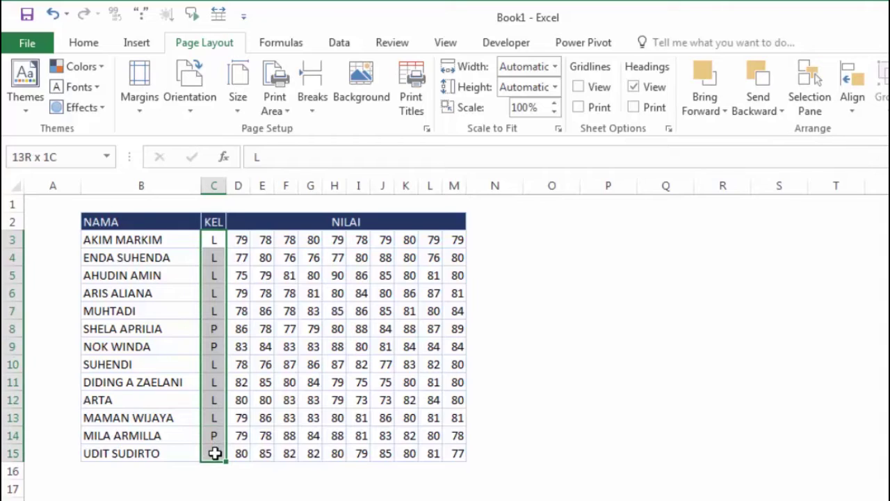
click(82, 157)
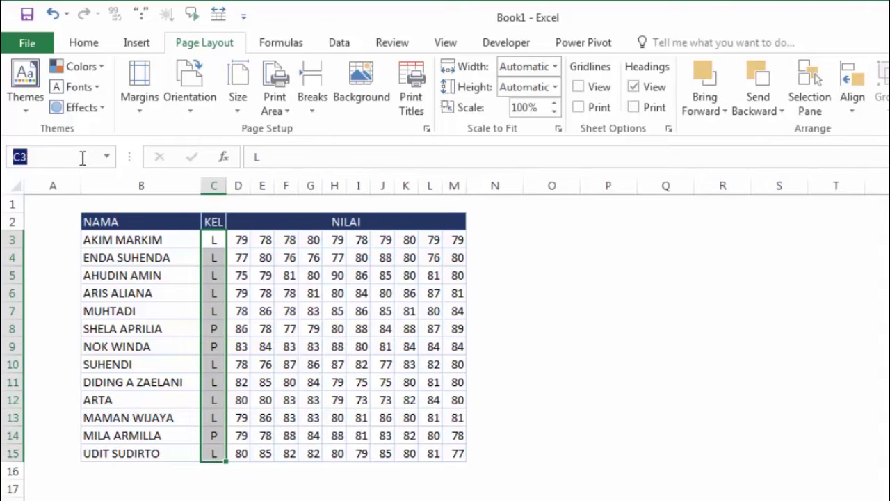
text(KELAMIN)
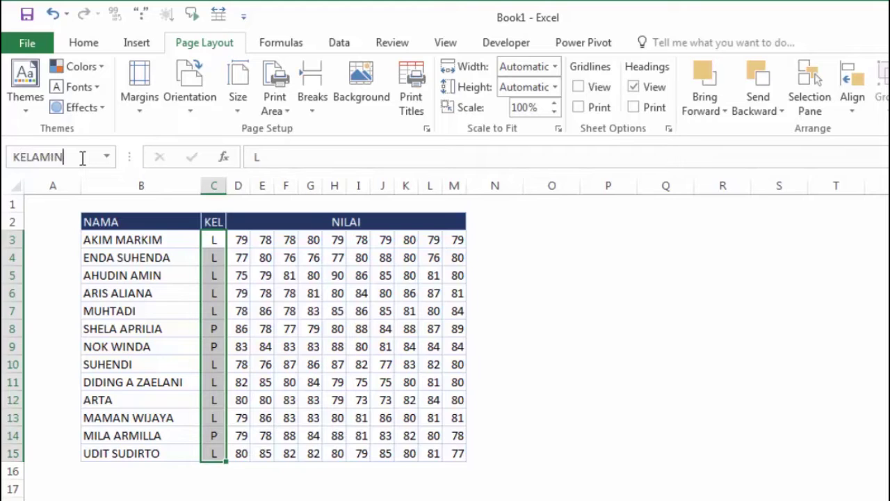
key(Return)
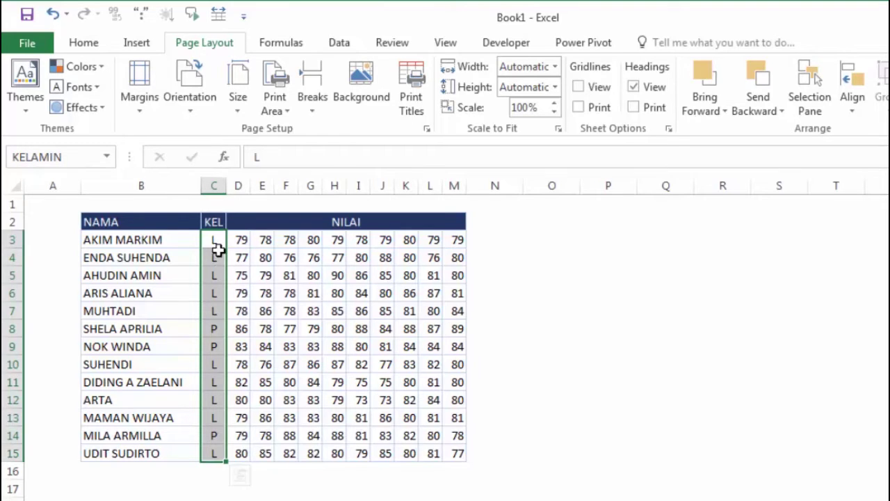
click(218, 241)
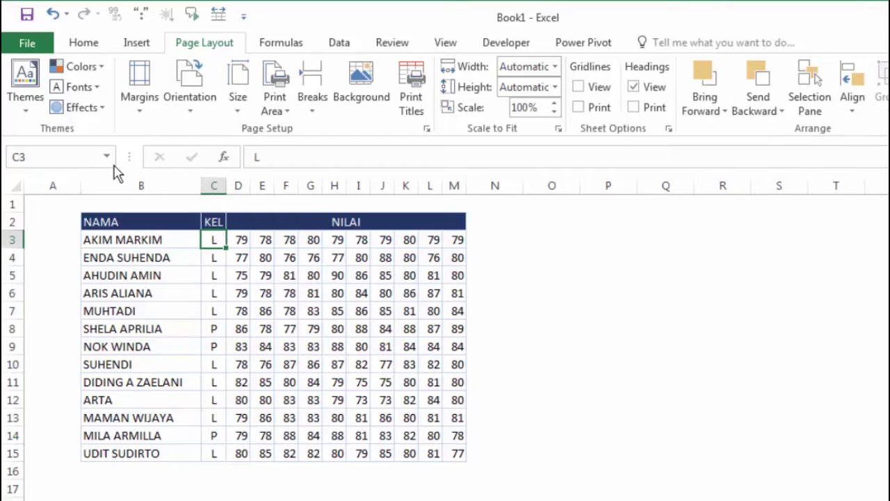
click(106, 158)
click(97, 178)
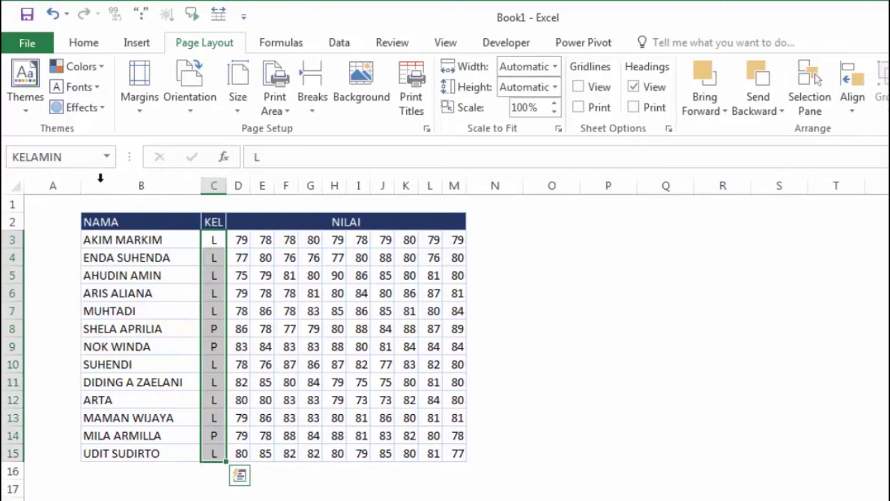
click(310, 364)
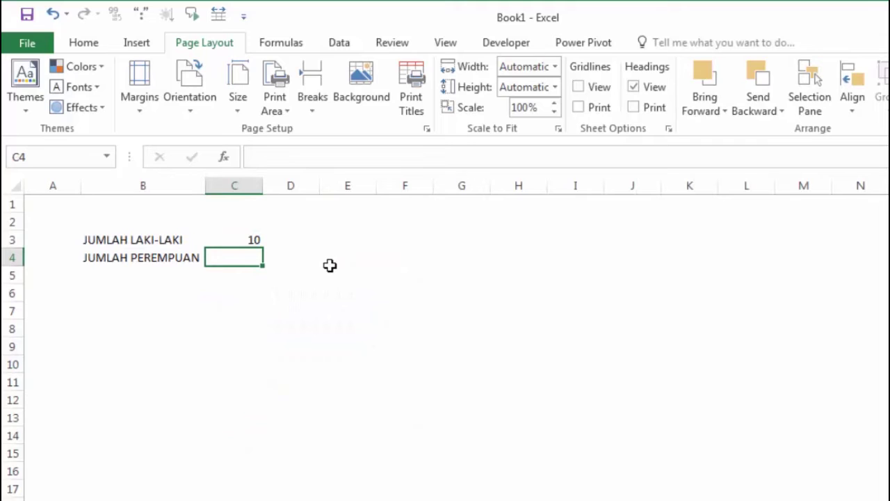
- Enter =COUNTIF(KELAMIN;"P") in C4, giving 3 female students
text(=COUN)
key(Down)
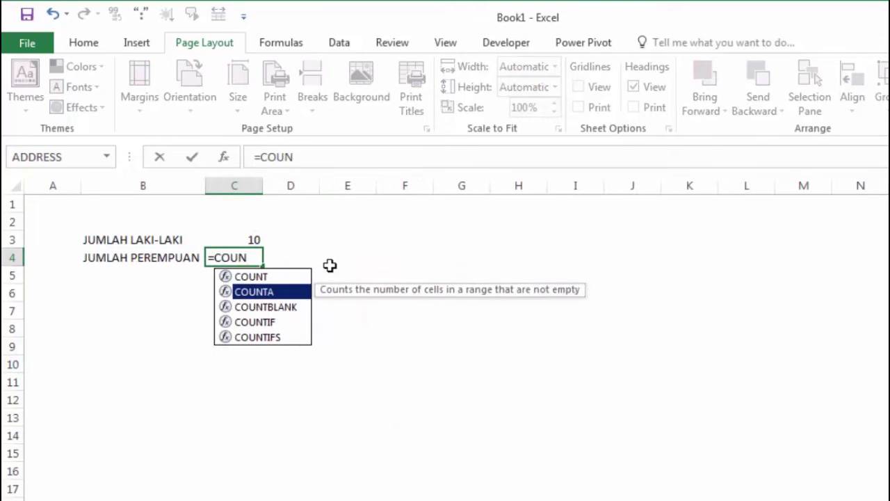
key(Down)
key(Down)
key(Tab)
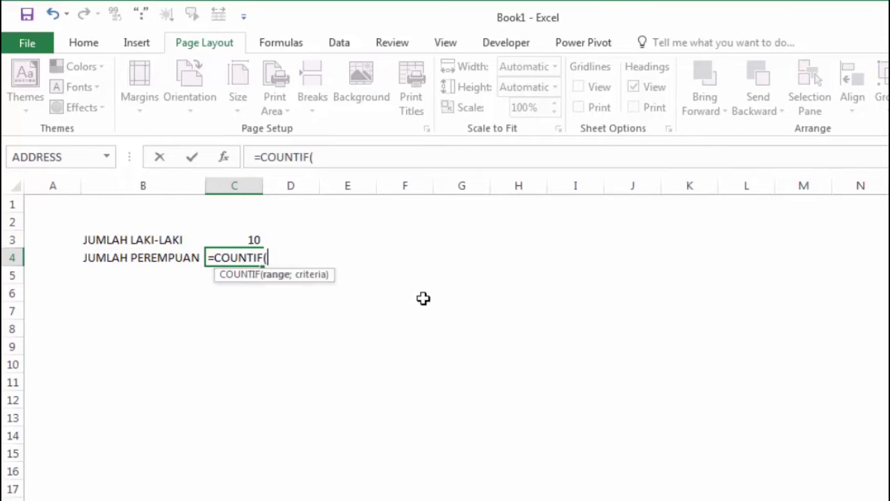
text(KE)
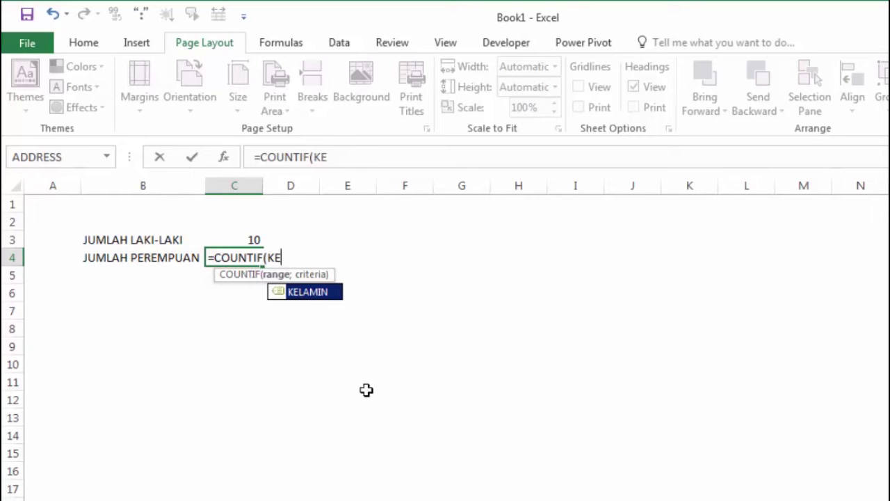
key(Tab)
text(;)
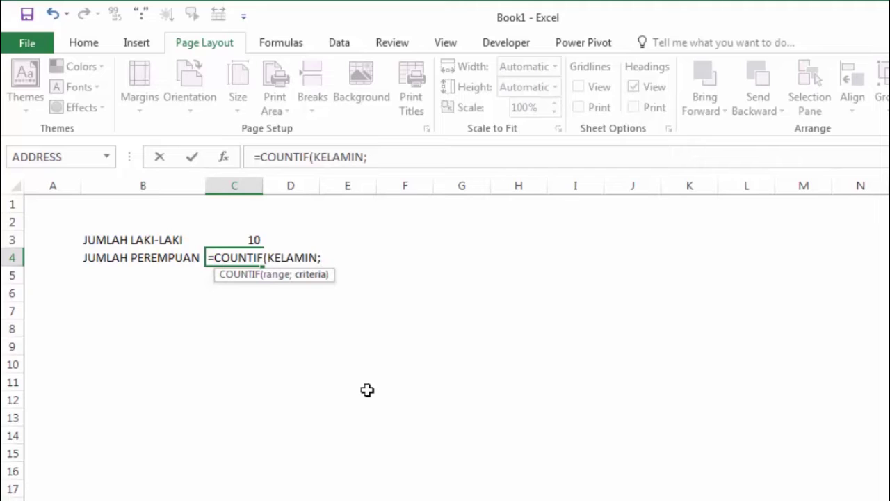
text("P)
key(Return)
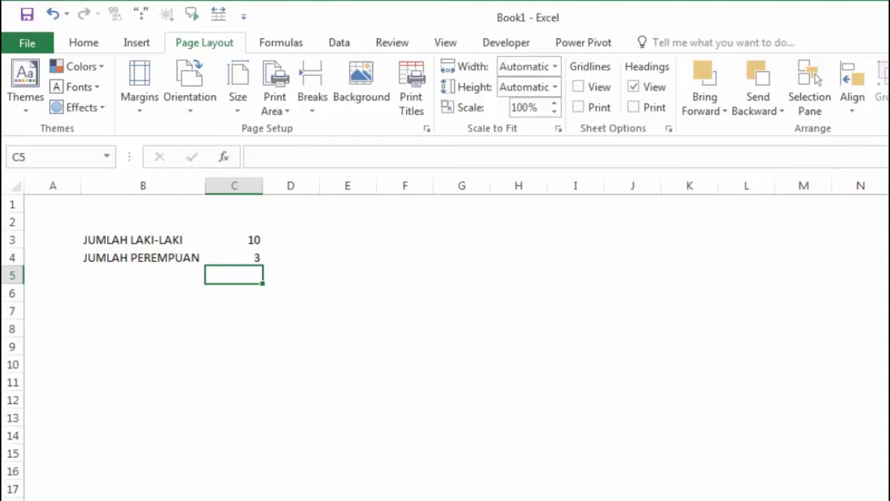
key(ctrl+Page_Down)
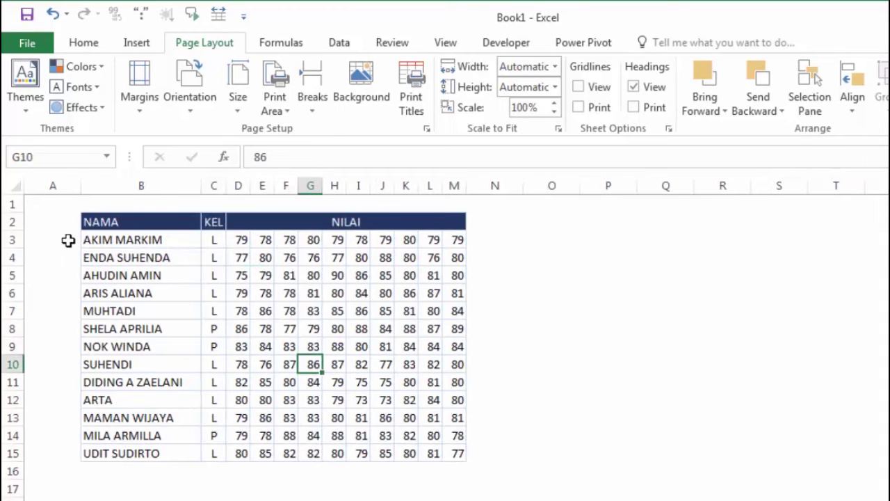
click(68, 242)
text(1)
key(Return)
click(60, 225)
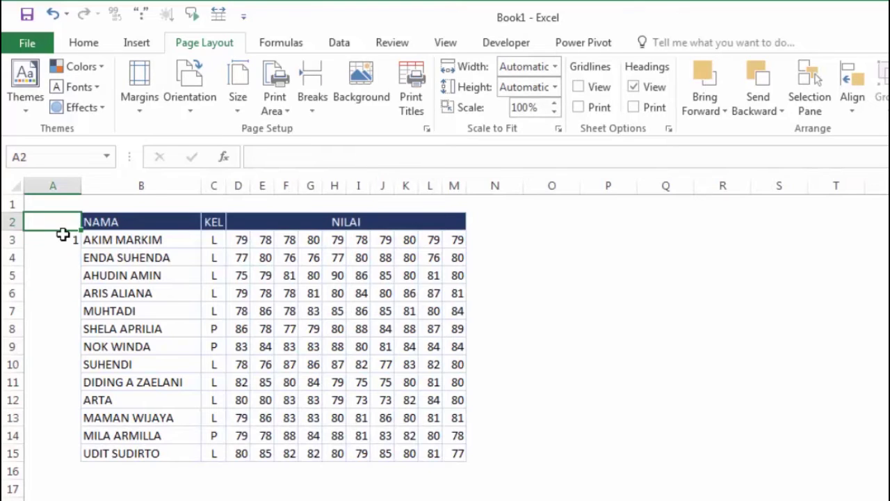
click(64, 238)
drag(80, 248, 83, 459)
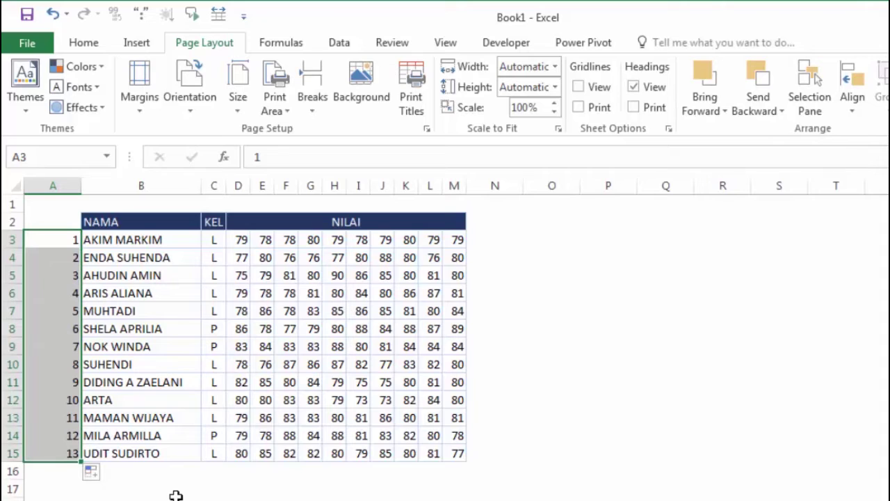
key(Delete)
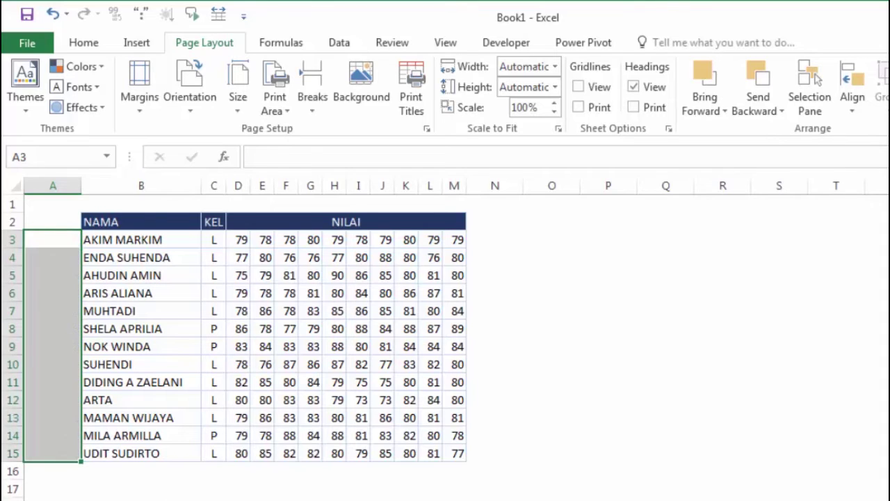
key(ctrl+Page_Down)
click(215, 295)
click(251, 239)
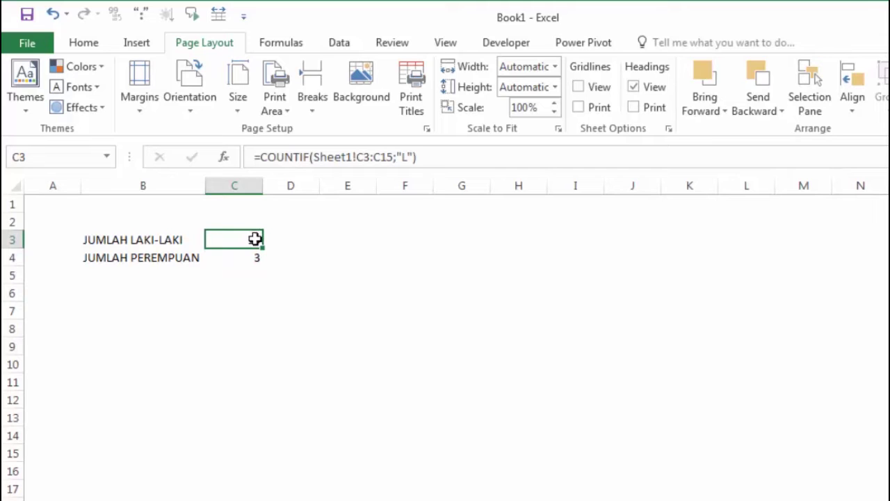
double_click(255, 239)
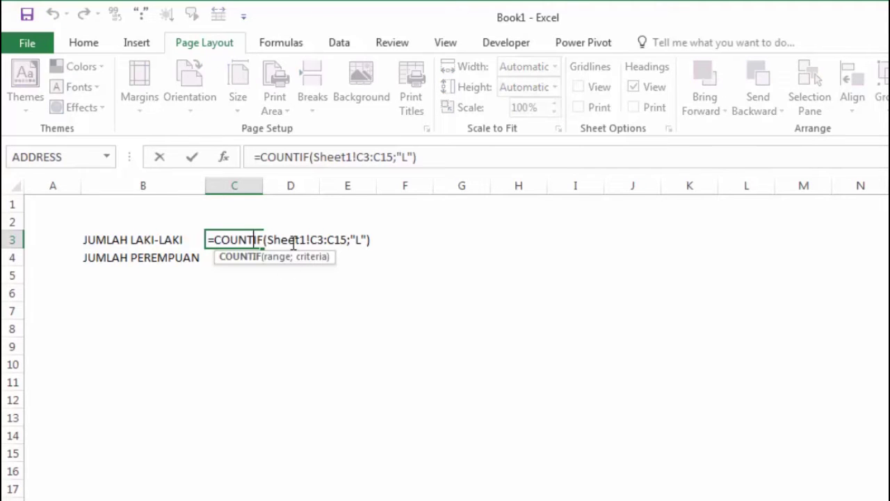
key(Escape)
key(ctrl+Page_Up)
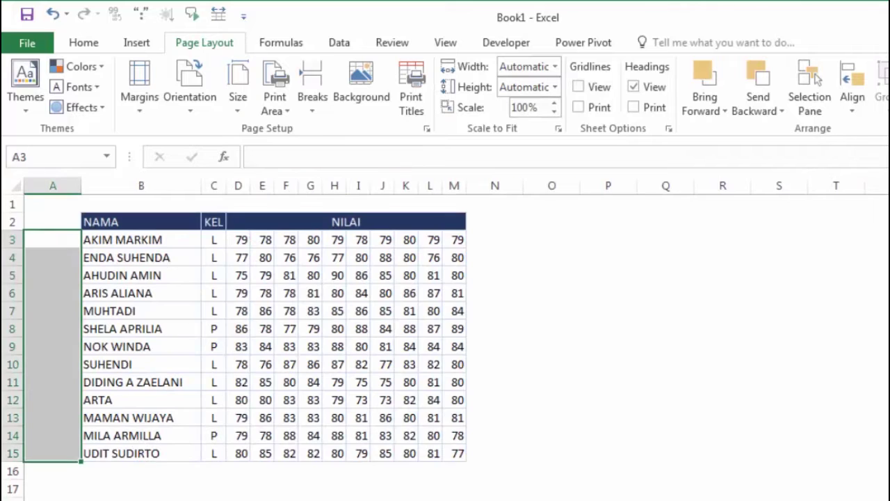
drag(210, 237, 215, 451)
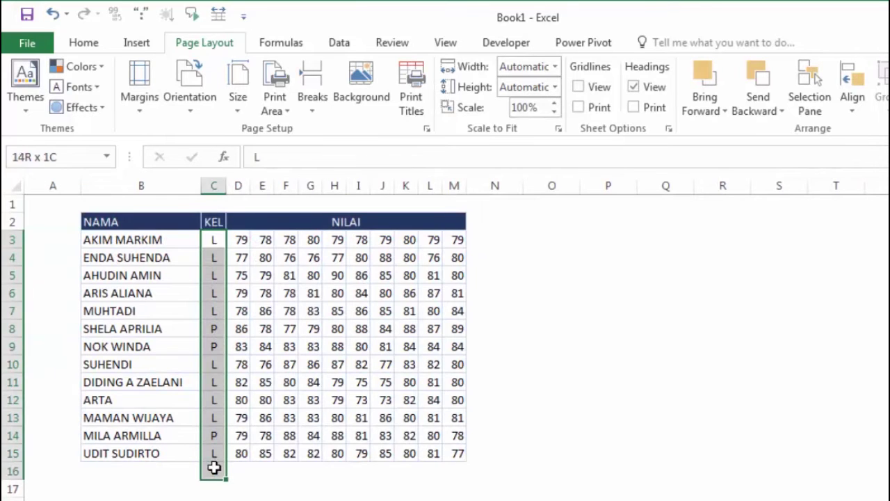
key(ctrl+Page_Down)
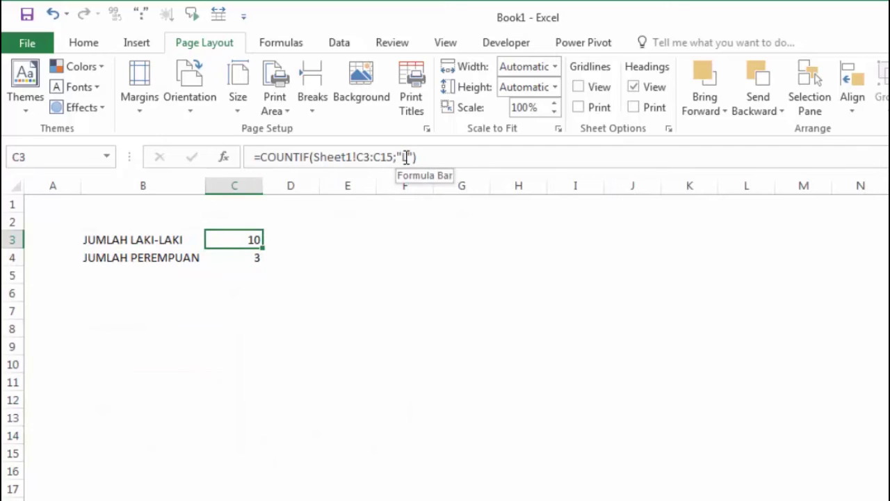
click(252, 258)
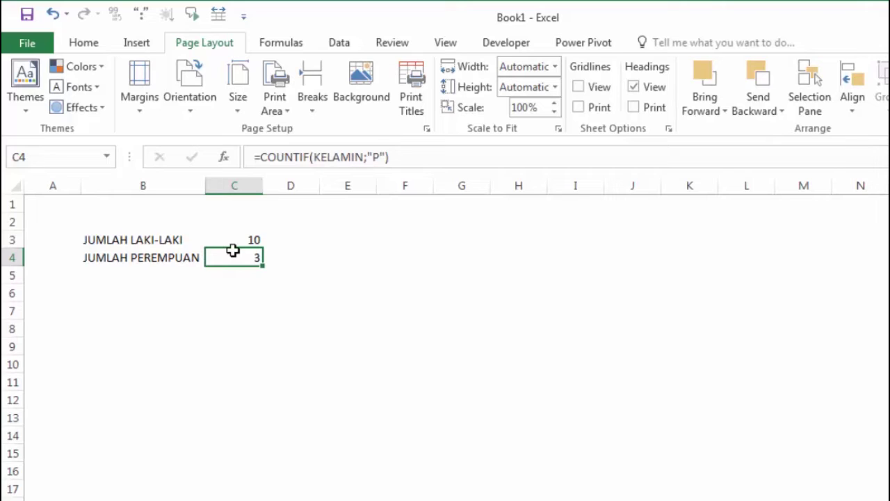
- Review the C3 and C4 count formulas, then look at the KEL cells on Sheet1
click(246, 234)
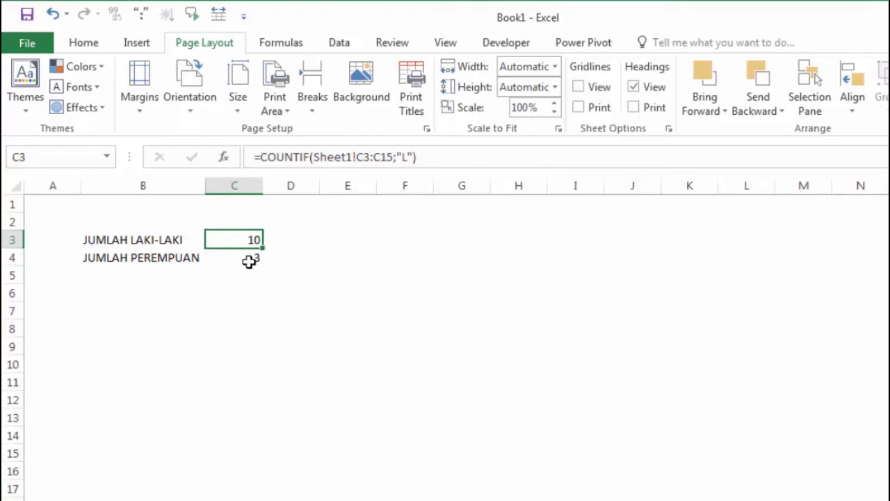
click(246, 257)
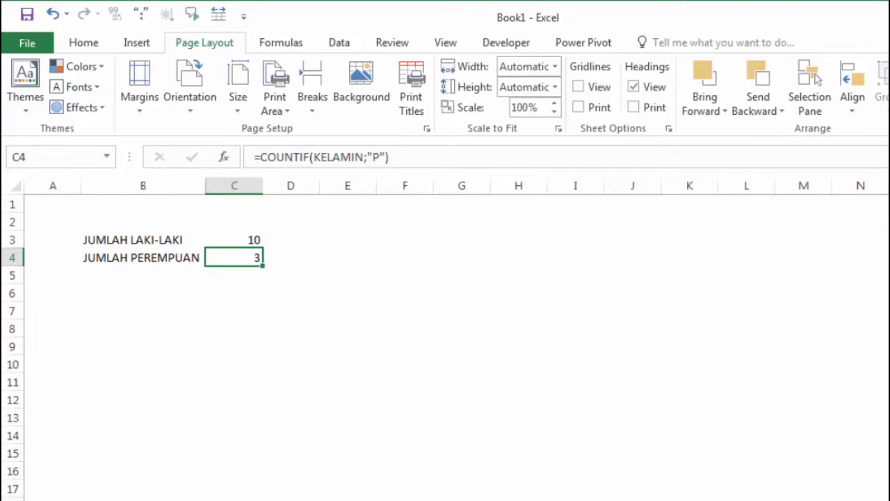
key(ctrl+bracketleft)
click(149, 467)
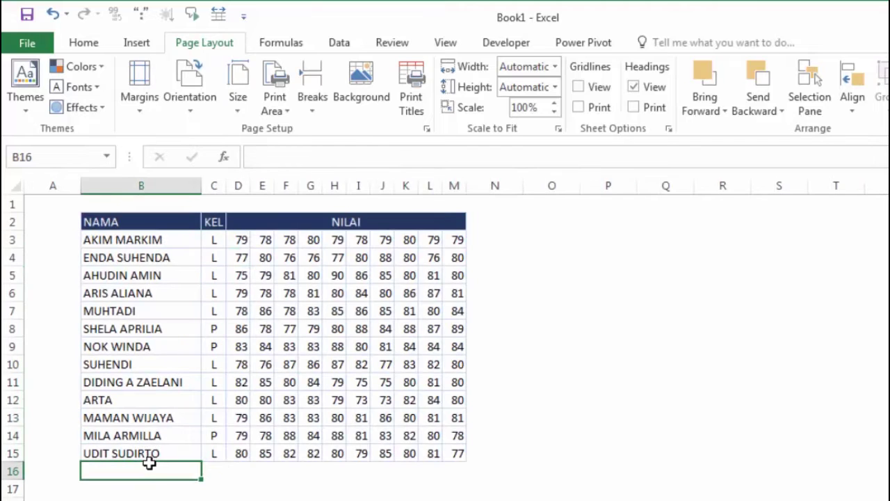
click(217, 471)
key(F5)
key(Return)
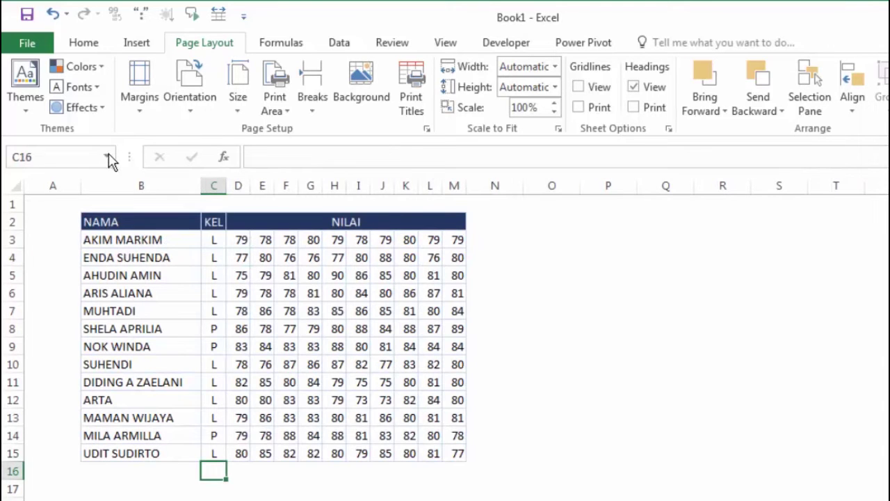
- Select KELAMIN from the Name Box list to confirm it spans C3:C15, then pick C16
click(107, 157)
click(106, 178)
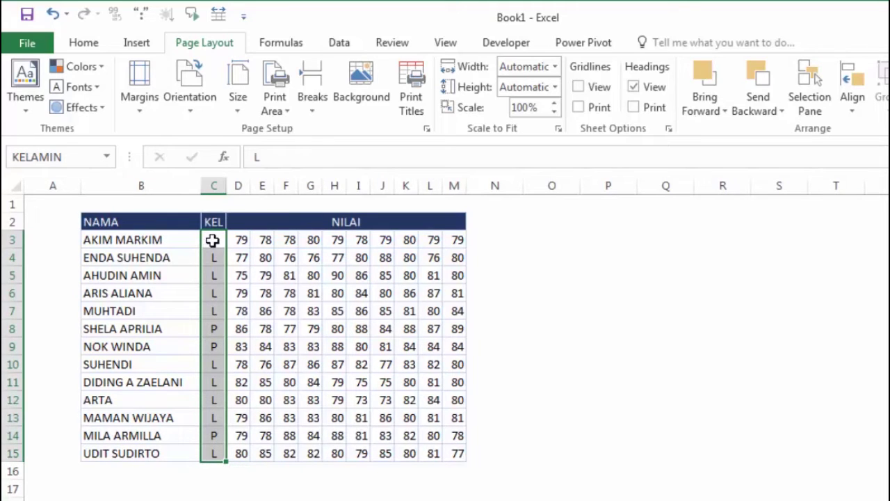
mouse_move(206, 454)
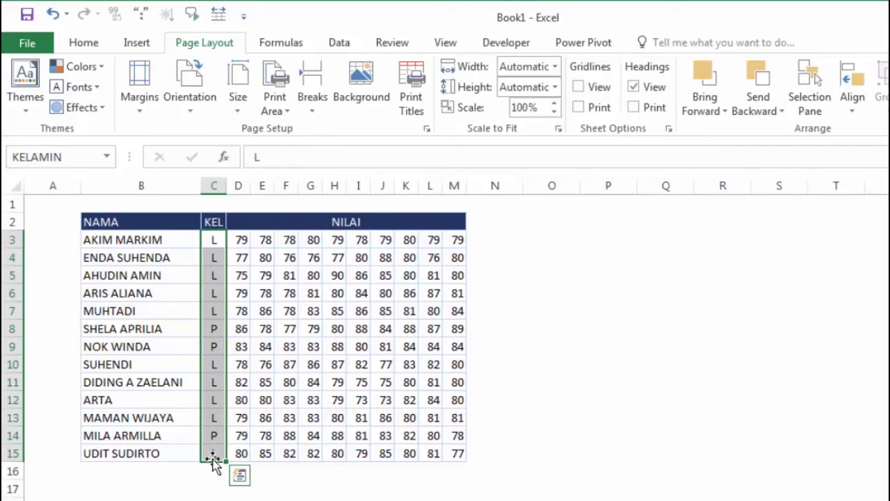
click(213, 471)
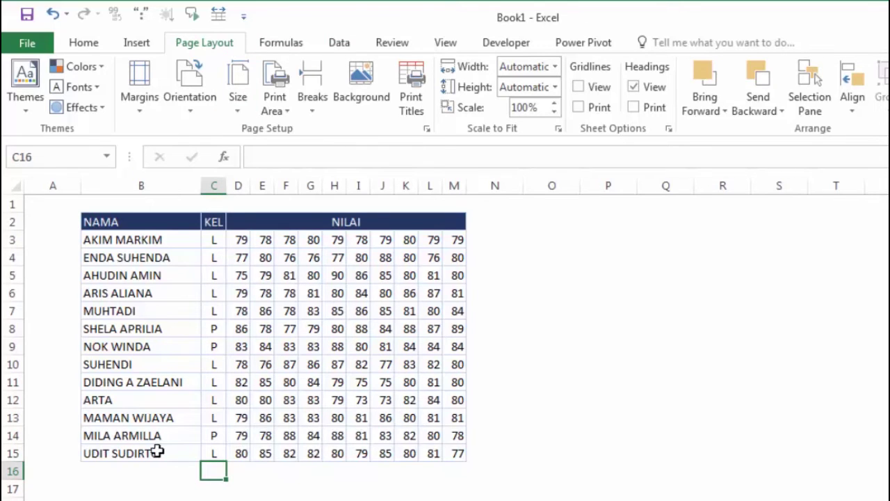
click(286, 48)
click(495, 104)
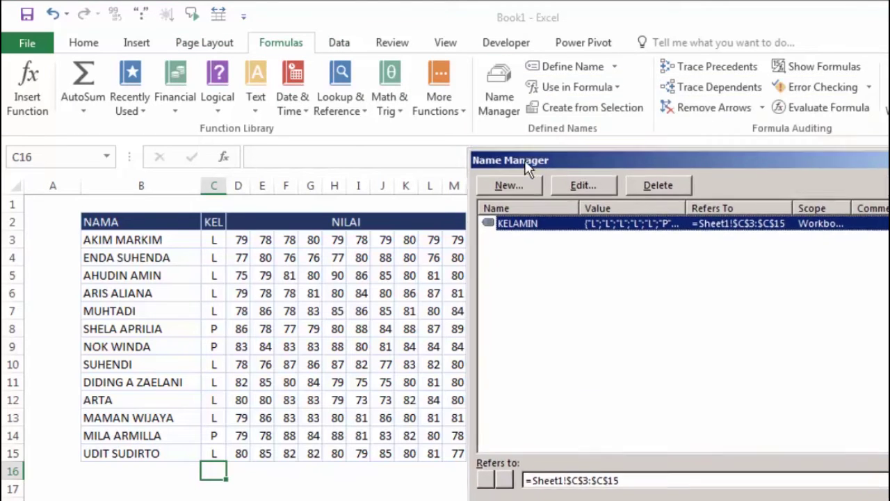
drag(529, 86, 549, 155)
click(661, 476)
text(6)
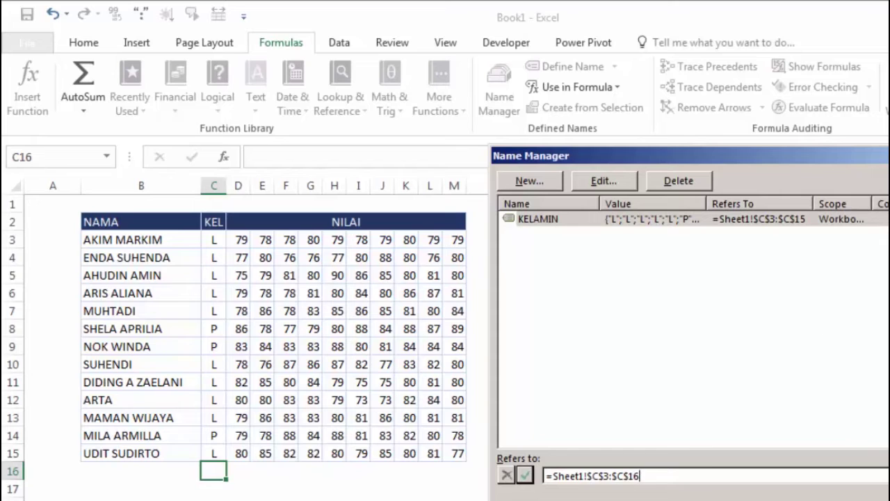
key(Escape)
- Close the names window without saving and copy the last student's row B15:M15 into row 16
click(670, 376)
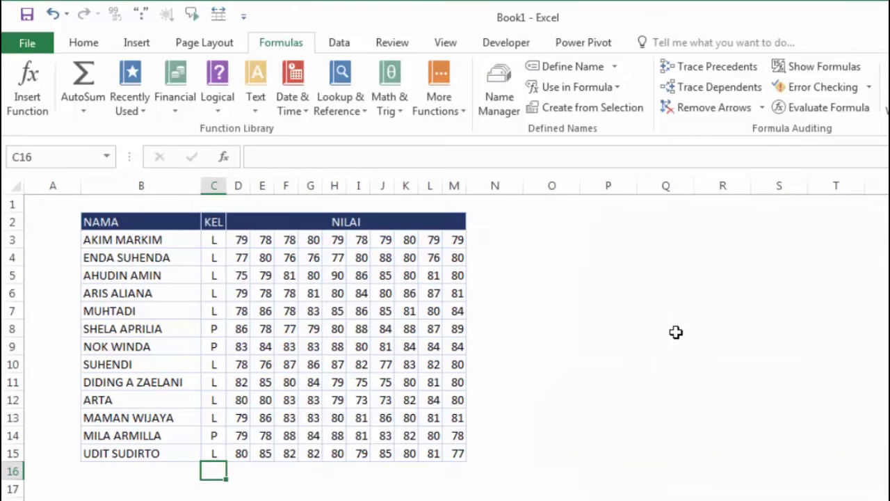
click(676, 332)
click(167, 471)
drag(170, 455, 452, 459)
key(ctrl+c)
click(149, 471)
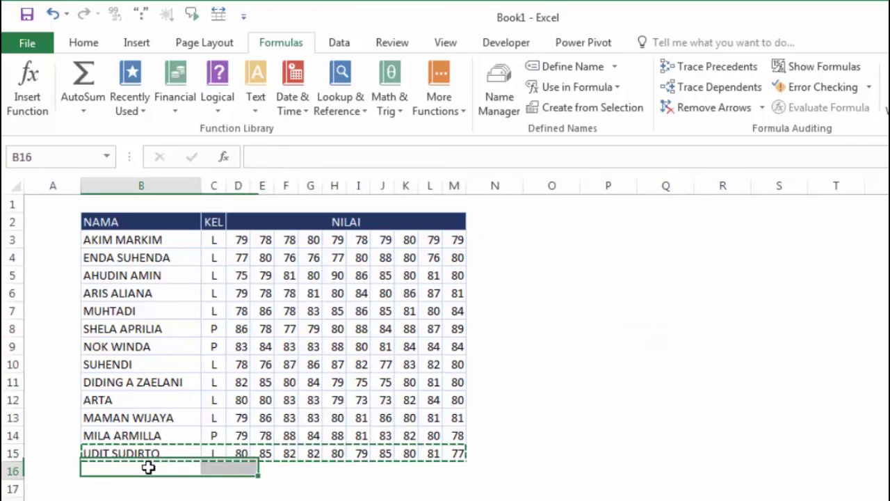
key(ctrl+v)
- Replace the duplicated name in B16 with the new student's name
click(213, 471)
click(181, 471)
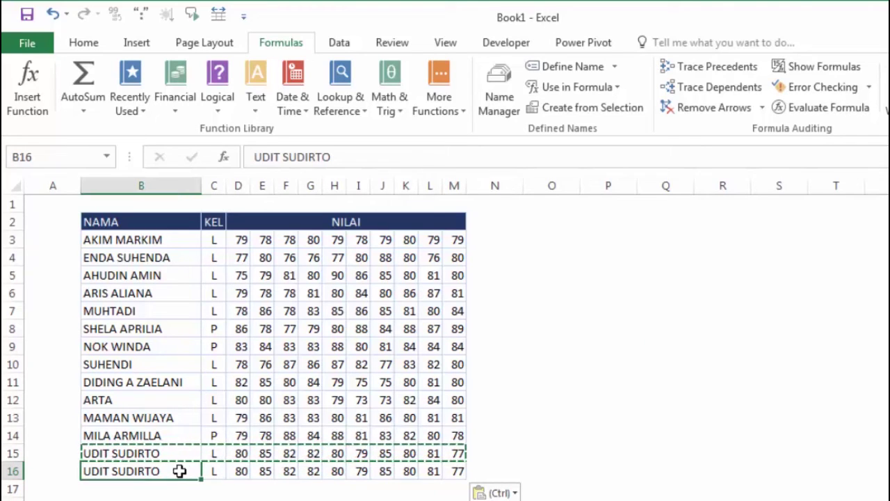
text(UDIN)
key(Return)
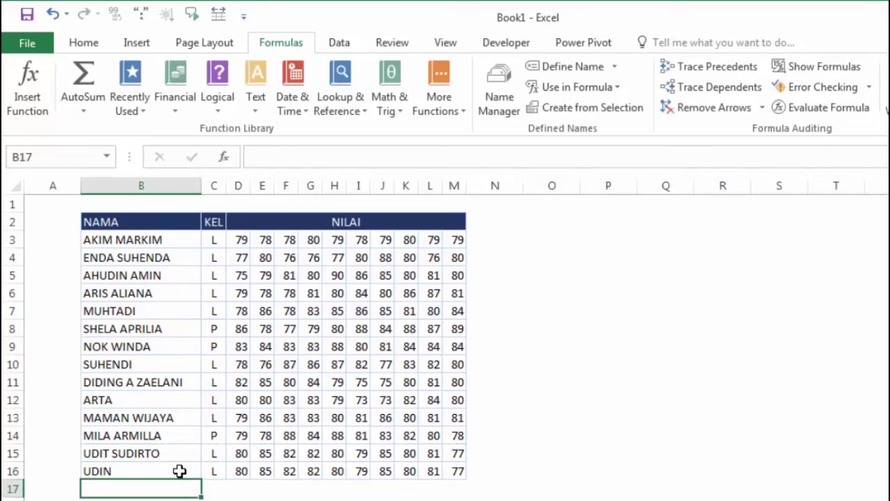
click(182, 468)
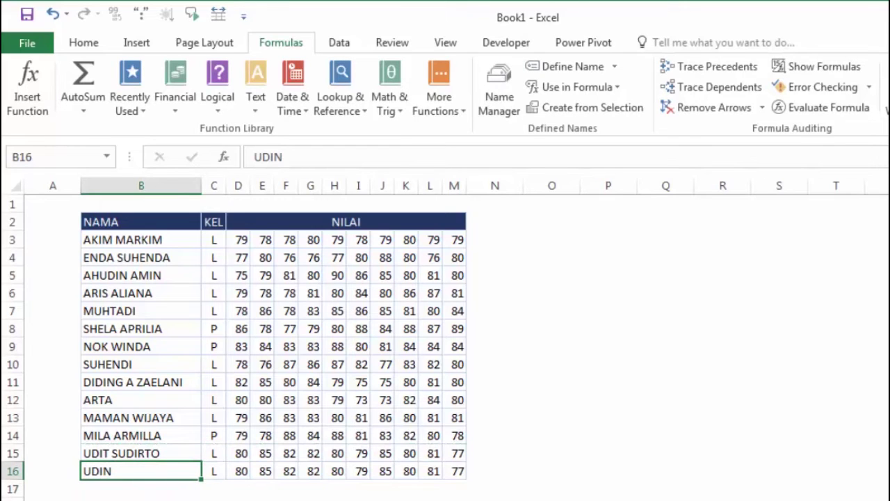
- Extend the C3 male-count formula's range to Sheet1!C3:C16
key(ctrl+Page_Down)
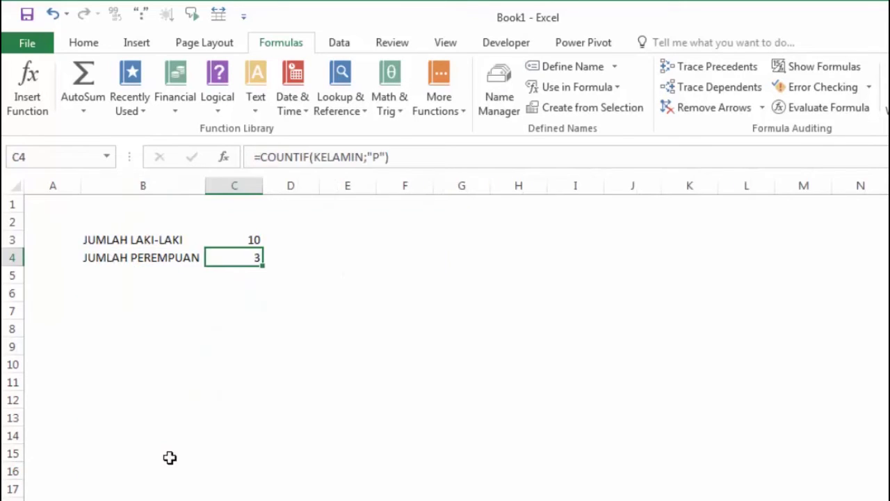
click(256, 237)
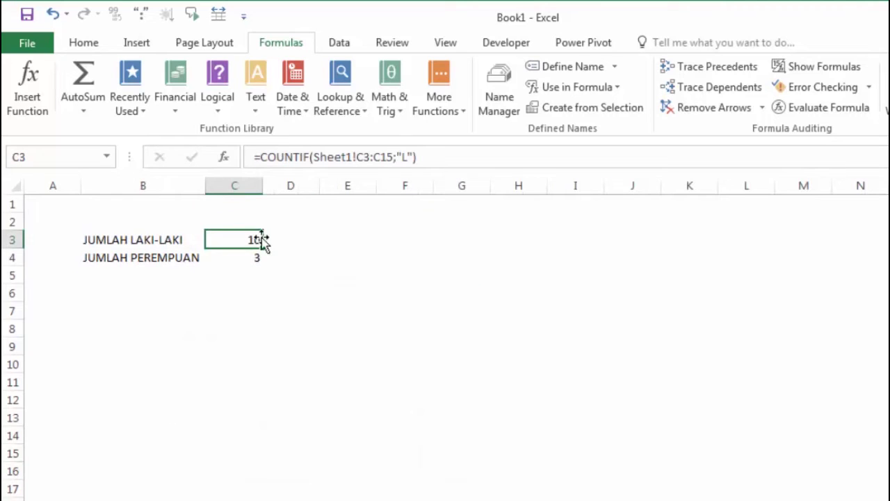
click(393, 158)
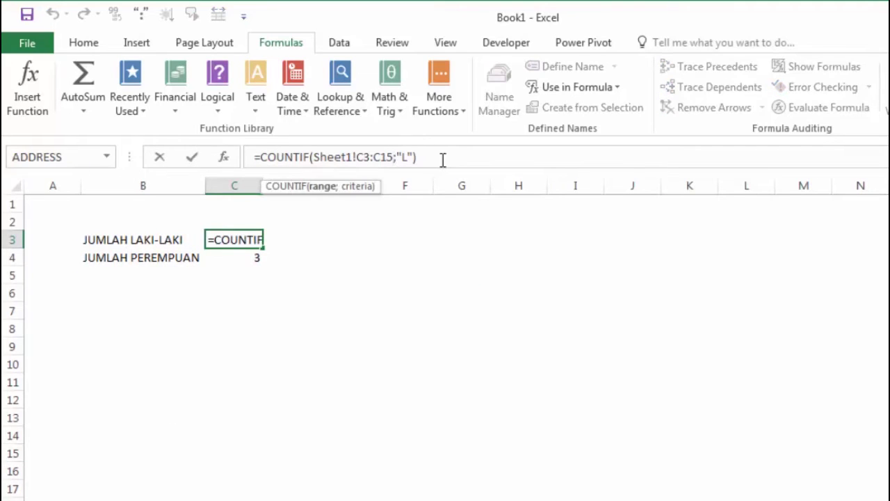
key(BackSpace)
text(6)
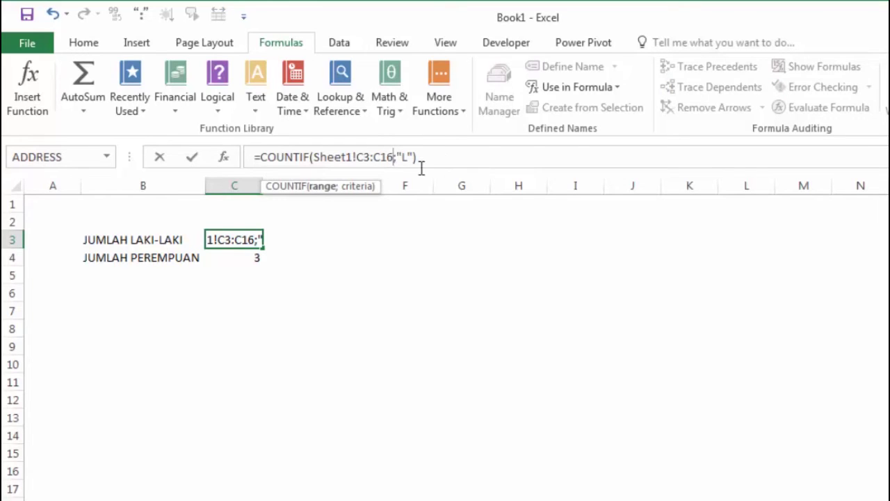
key(Return)
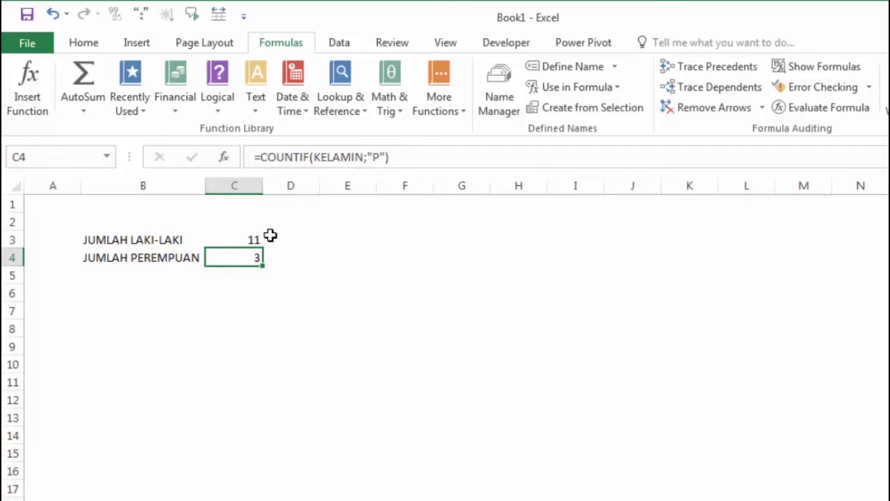
- Extend the male-count range further to C17 so it reads 11, then check C4
click(251, 238)
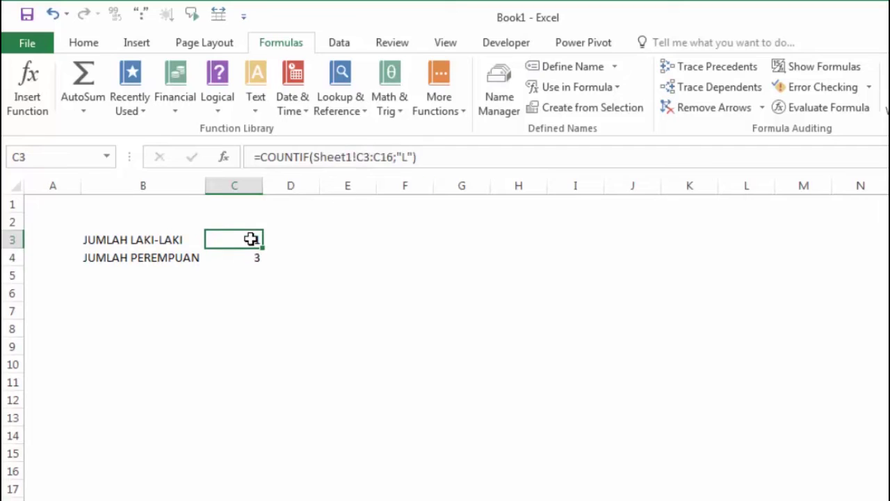
click(393, 157)
key(BackSpace)
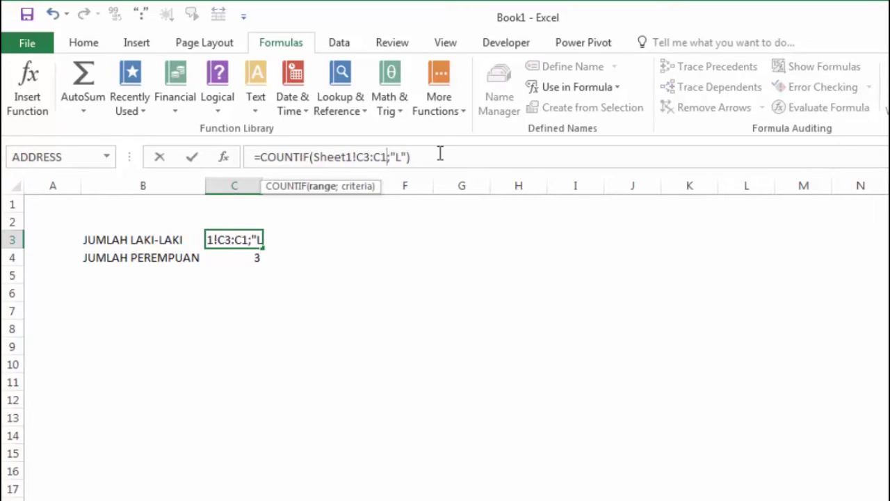
text(7)
key(Return)
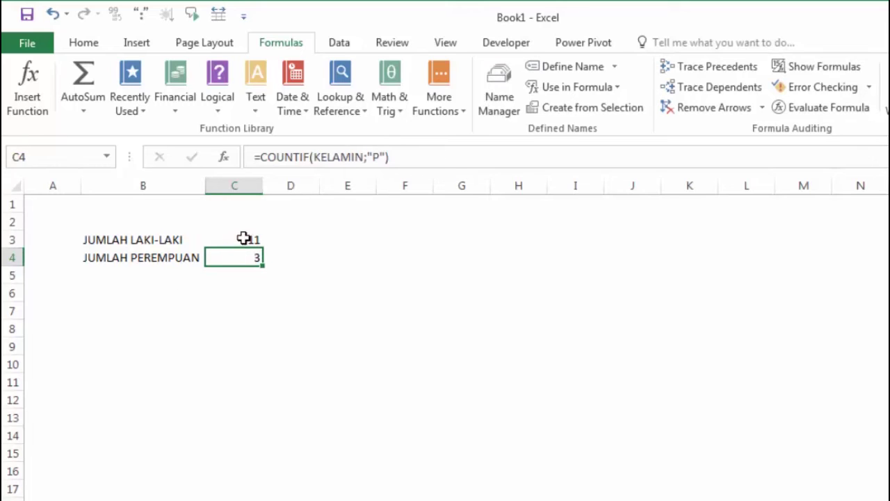
click(243, 238)
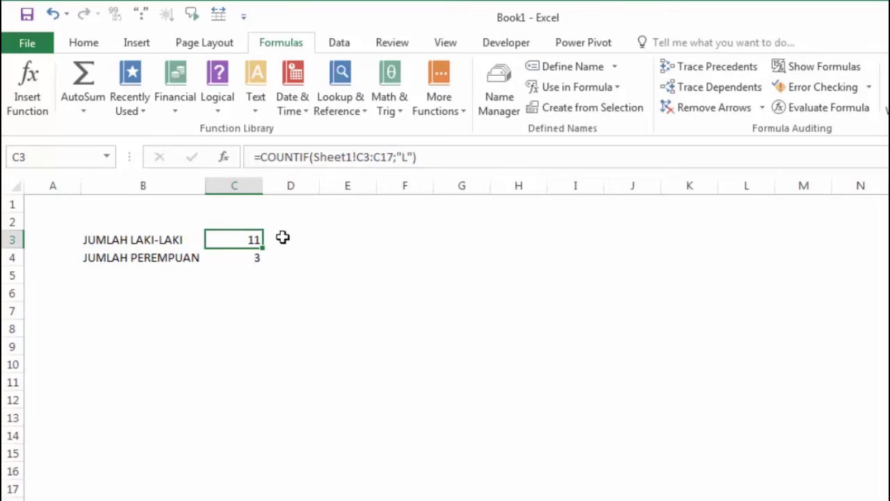
click(245, 258)
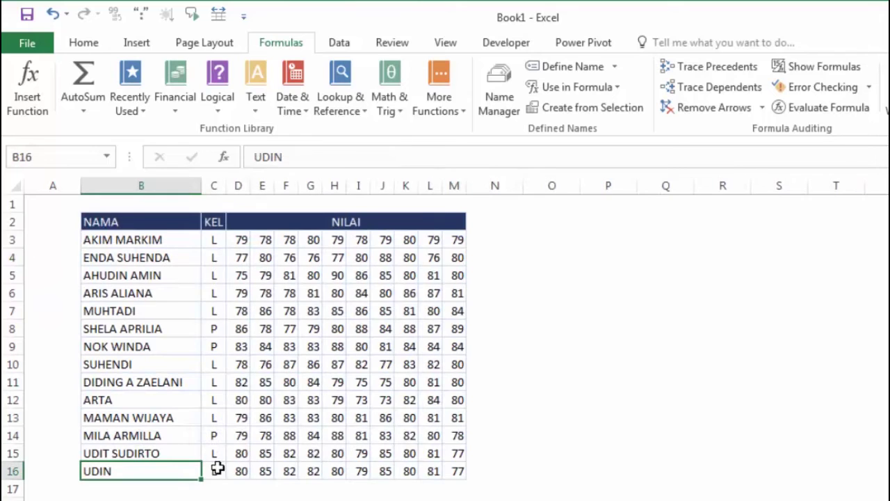
- Change UDIN's KEL entry in C16 to P
click(215, 471)
text(P)
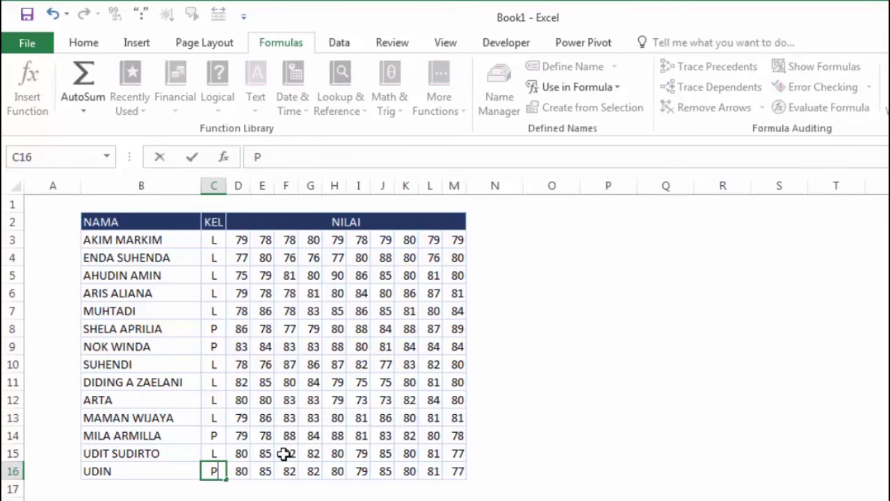
key(Return)
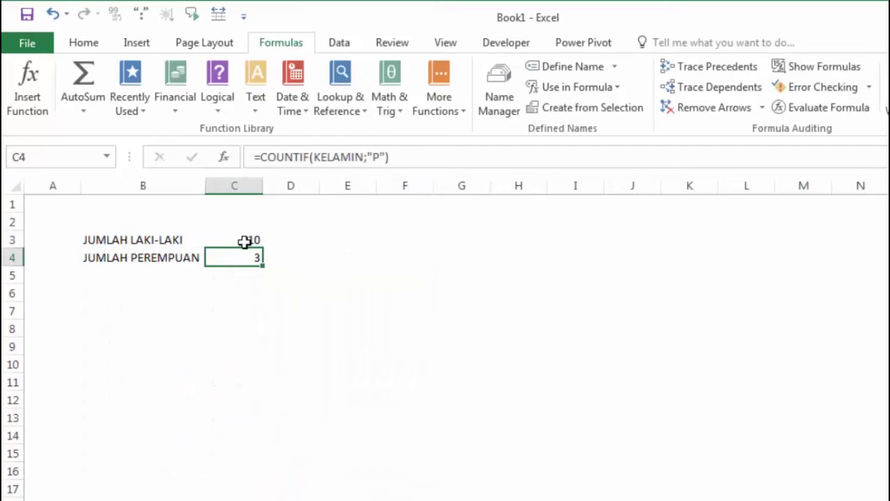
- Compare against the male and female COUNTIF totals in Sheet2's C3 and C4, then return to Sheet1
click(246, 240)
click(260, 258)
click(155, 452)
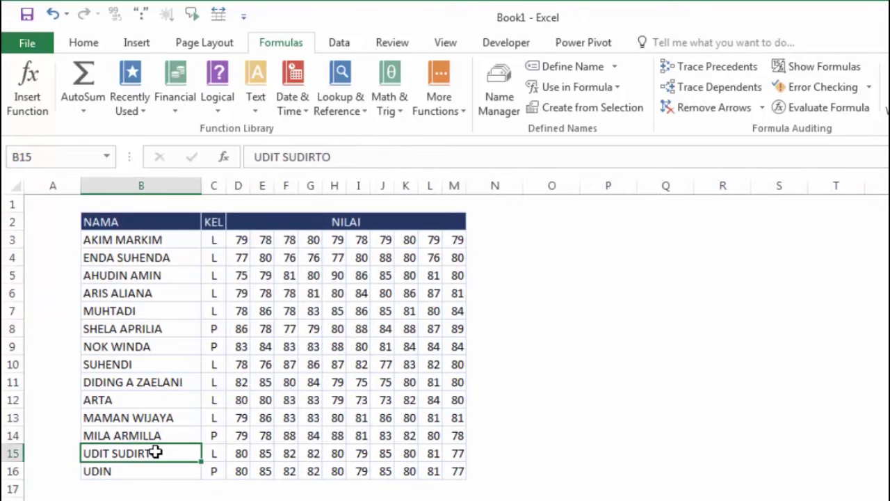
- In Name Manager, change KELAMIN's end row from $C$15 to $C$16 so it covers Sheet1!$C$3:$C$16
click(507, 106)
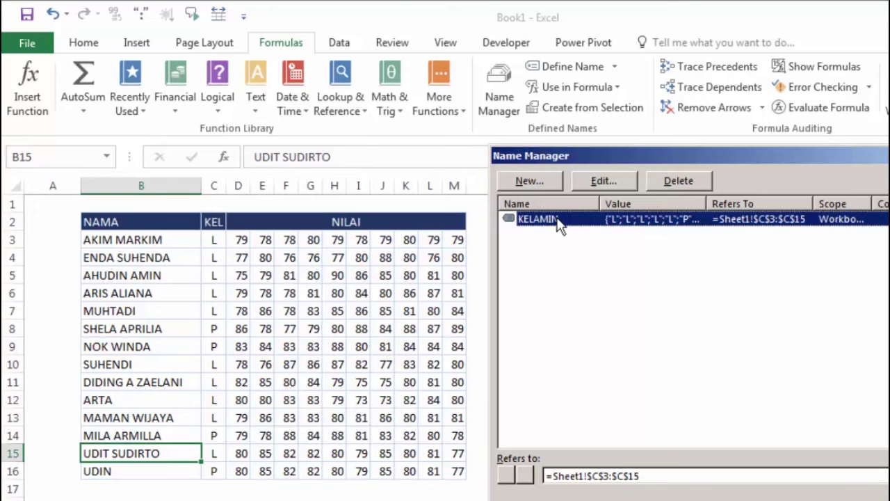
click(639, 477)
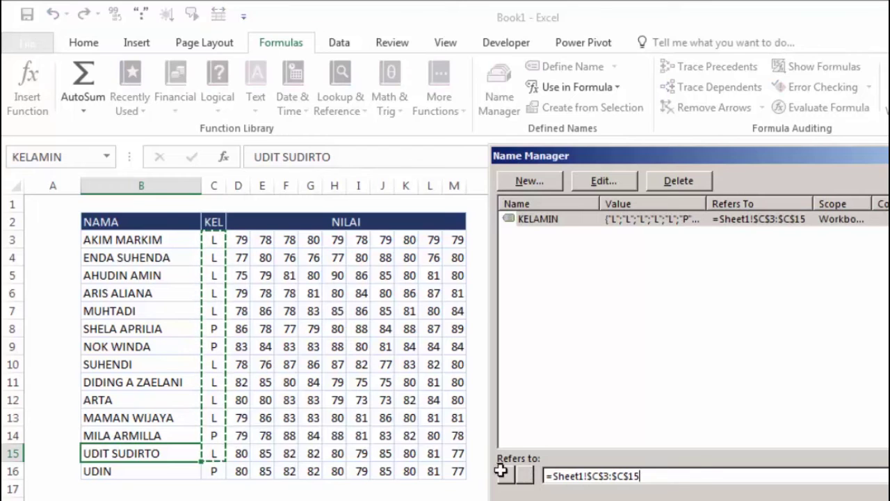
click(704, 473)
key(BackSpace)
text(6)
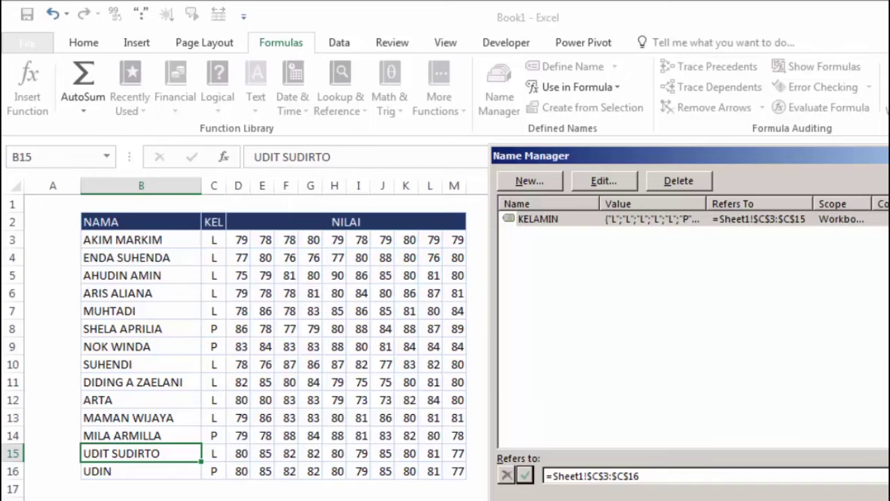
click(888, 360)
click(574, 372)
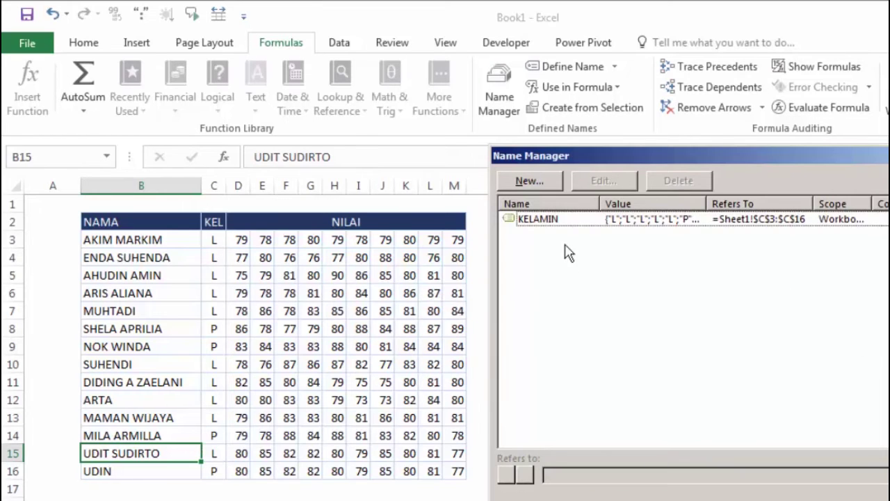
click(562, 221)
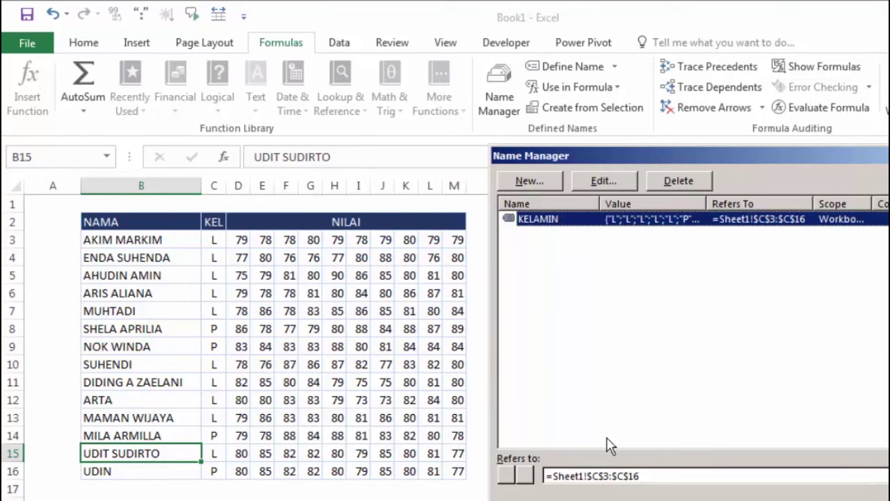
click(616, 477)
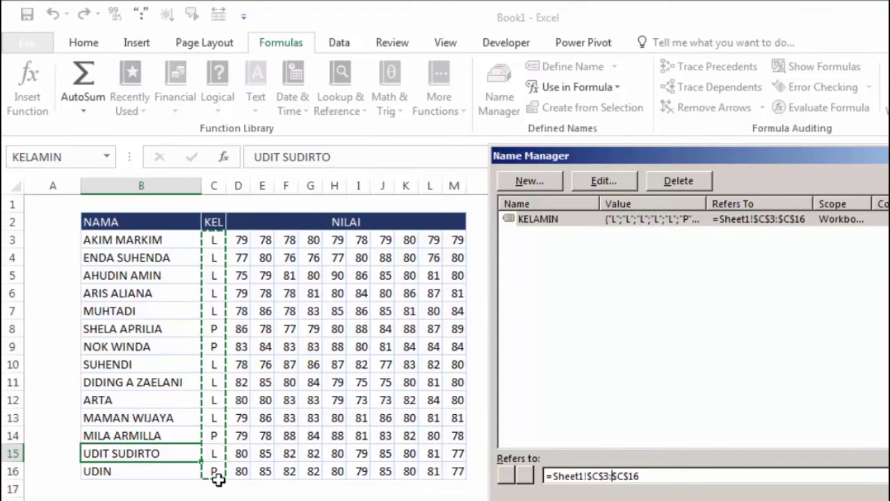
key(Escape)
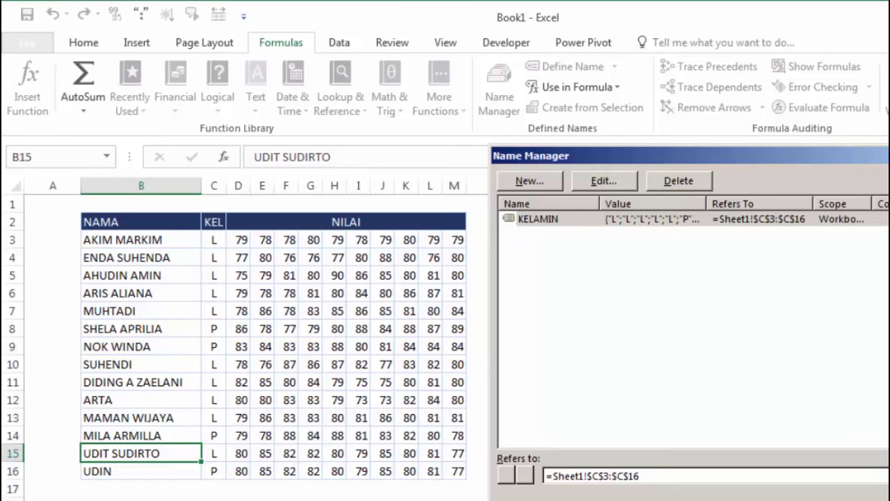
key(Escape)
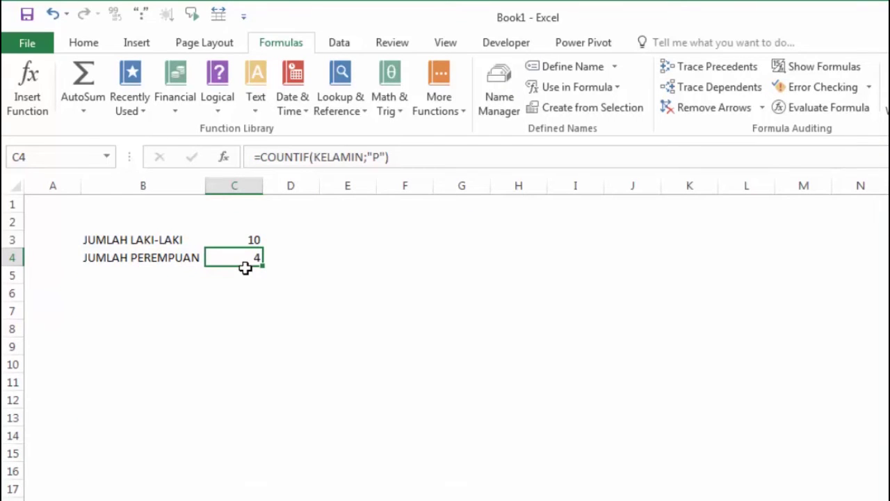
- Review the male count formula and nearby cells on the summary sheet
click(300, 238)
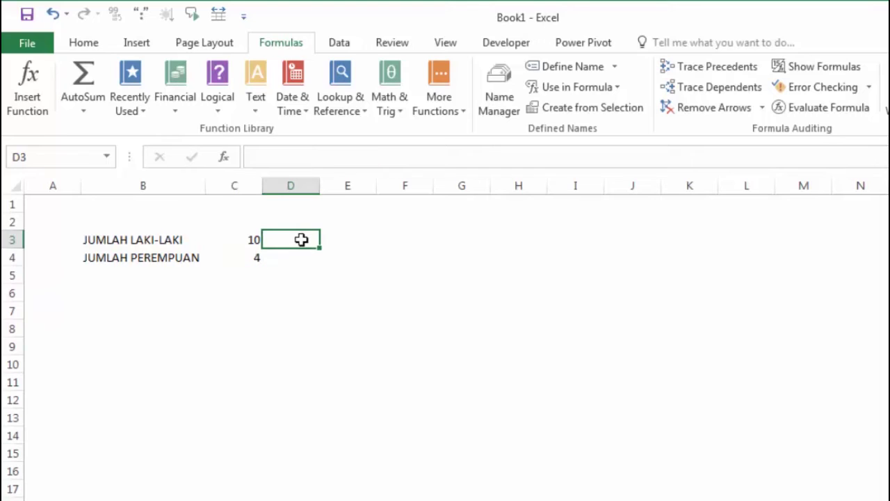
click(232, 239)
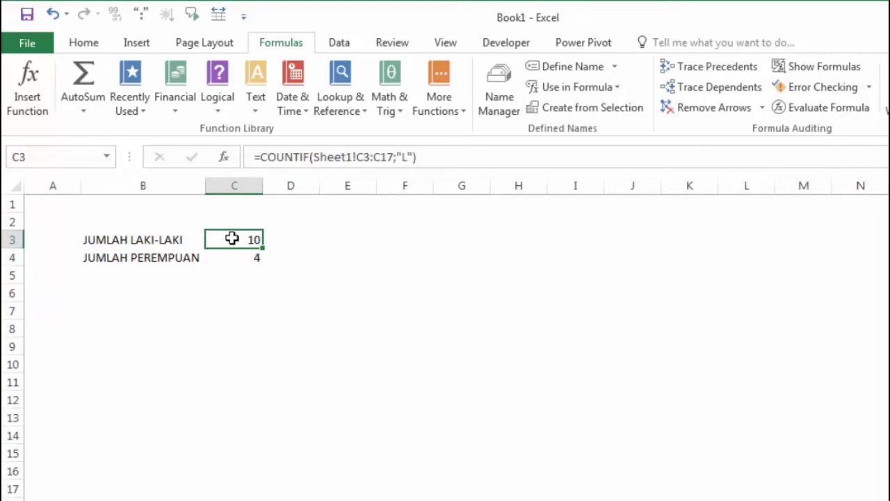
click(292, 239)
click(293, 220)
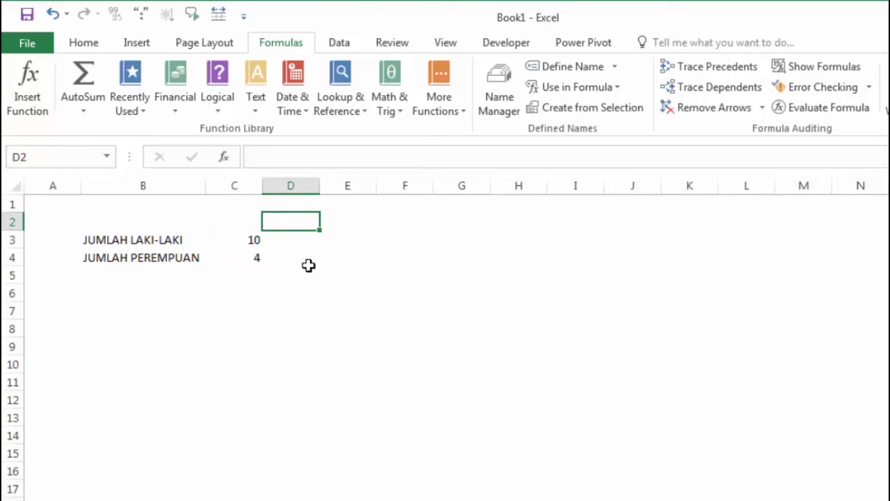
click(367, 240)
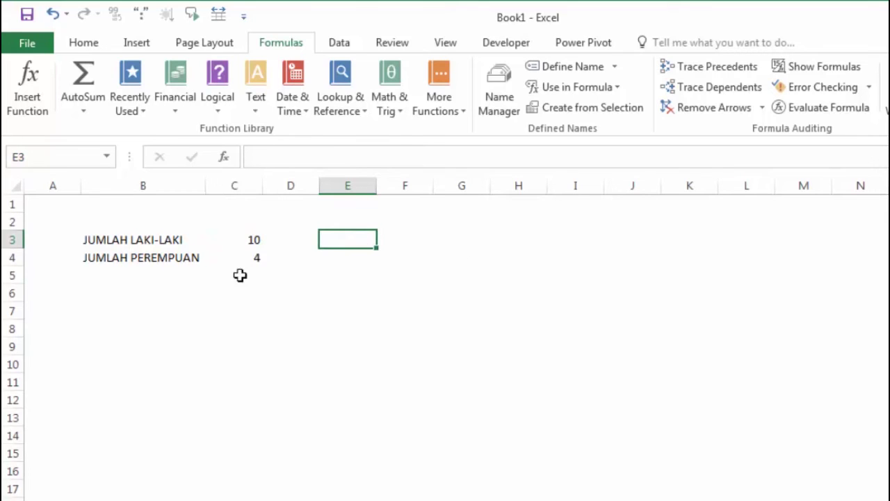
click(158, 293)
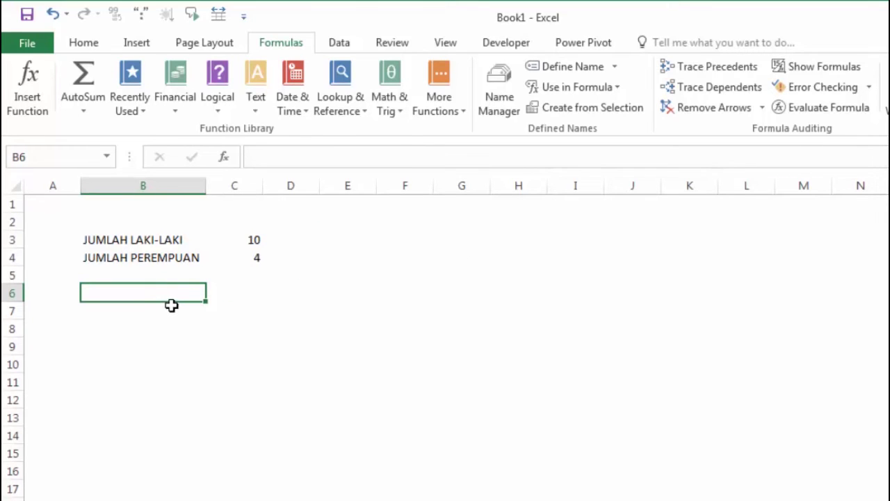
- Enter the heading JUMLAH in E3 with labels L in E4 and P in F4
click(353, 240)
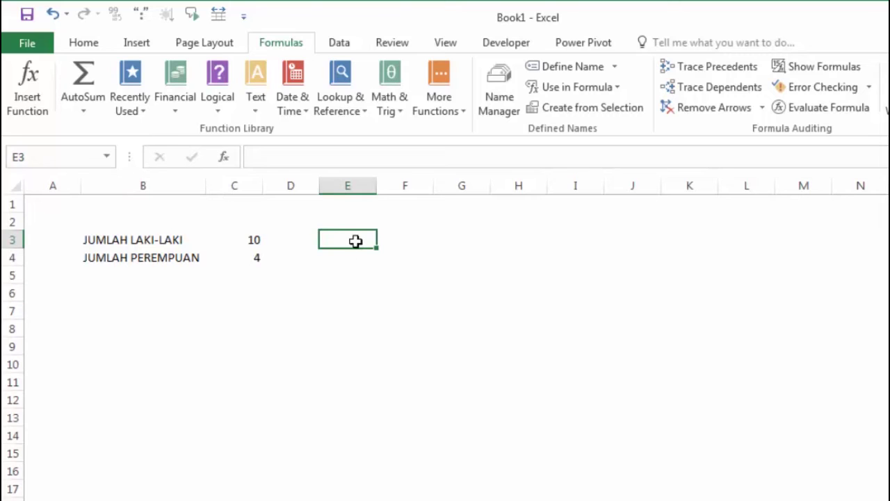
text(JUMLA)
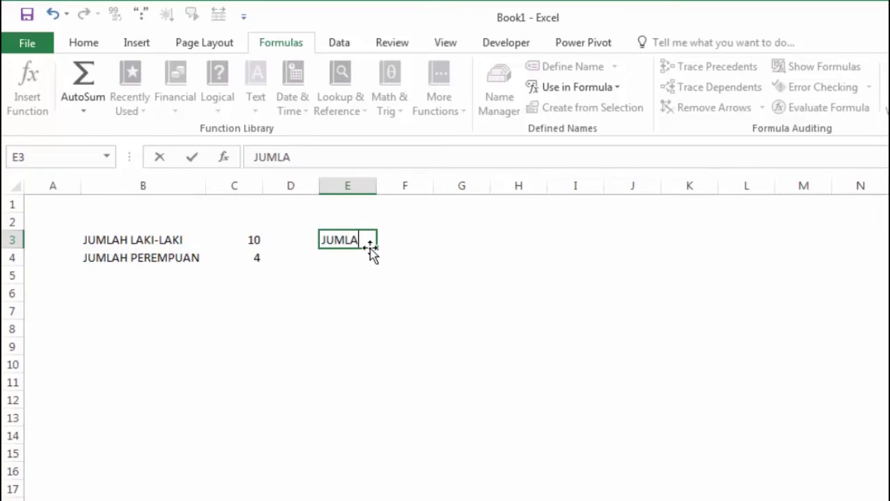
text(H)
key(Return)
text(L)
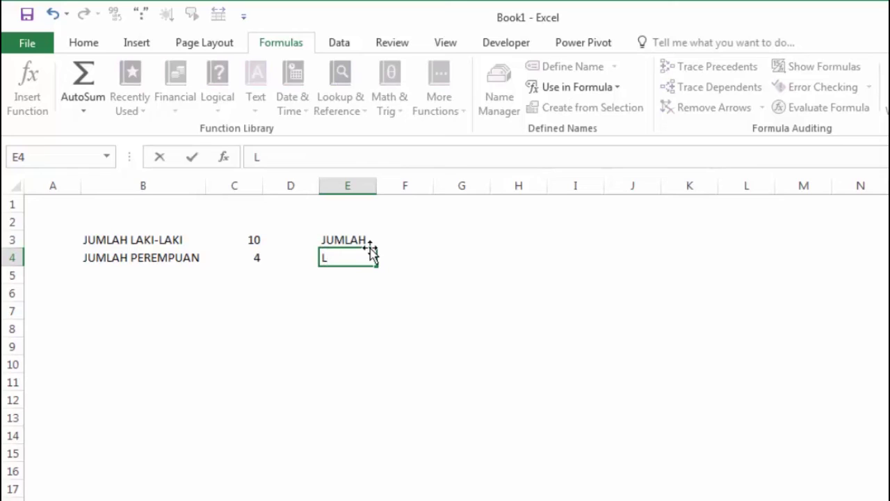
key(Right)
key(Up)
key(Down)
text(P)
key(Return)
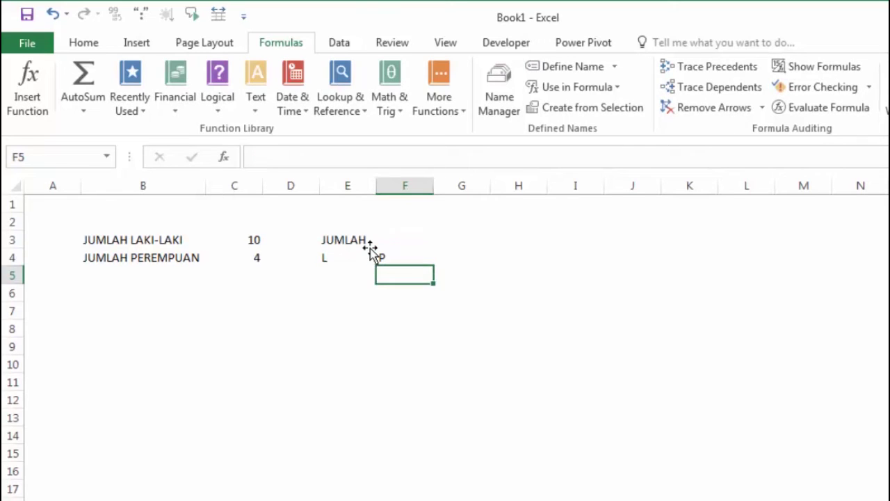
key(Left)
click(366, 239)
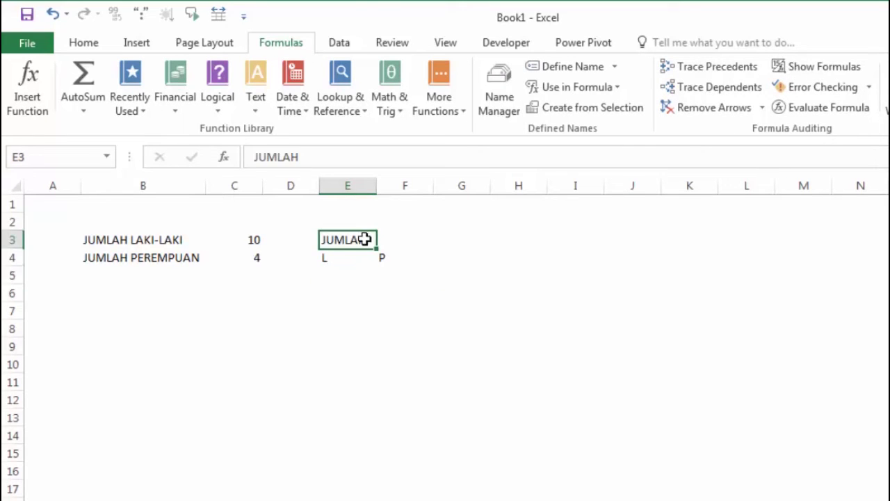
click(329, 261)
click(386, 260)
click(332, 276)
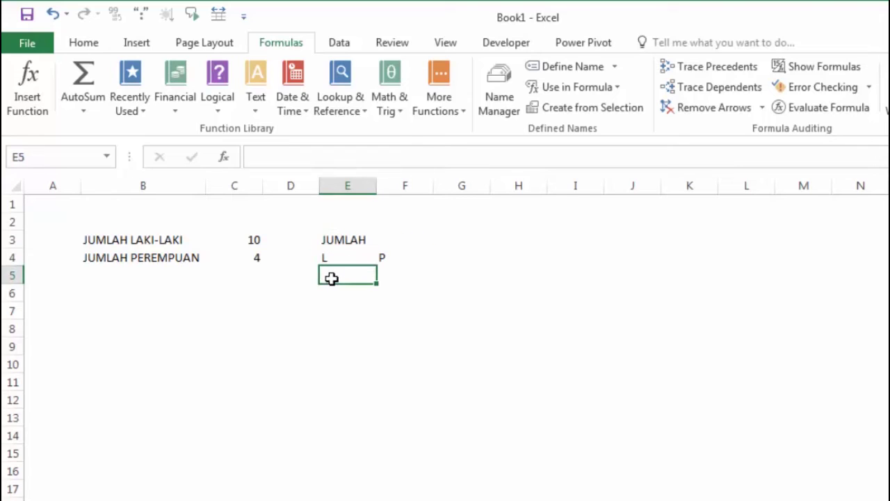
- Merge and centre JUMLAH over E3:F3, and give E3:F4 all borders and centred text
drag(339, 240, 402, 240)
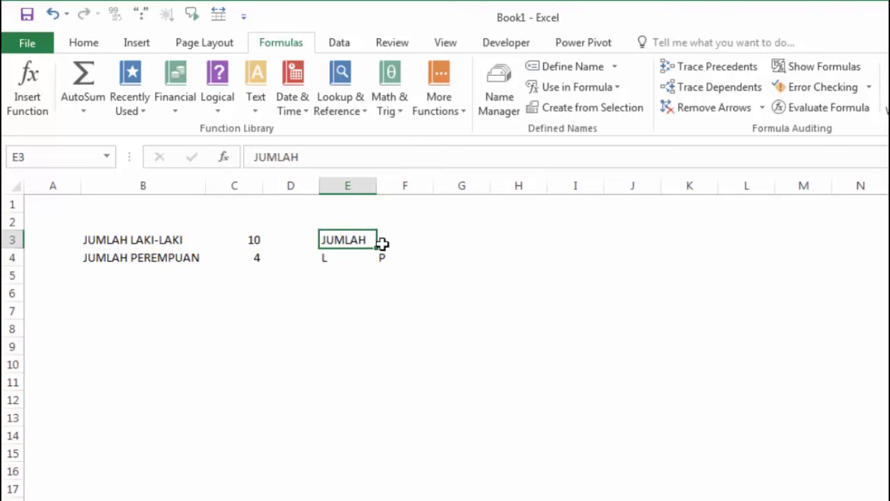
click(85, 44)
click(425, 101)
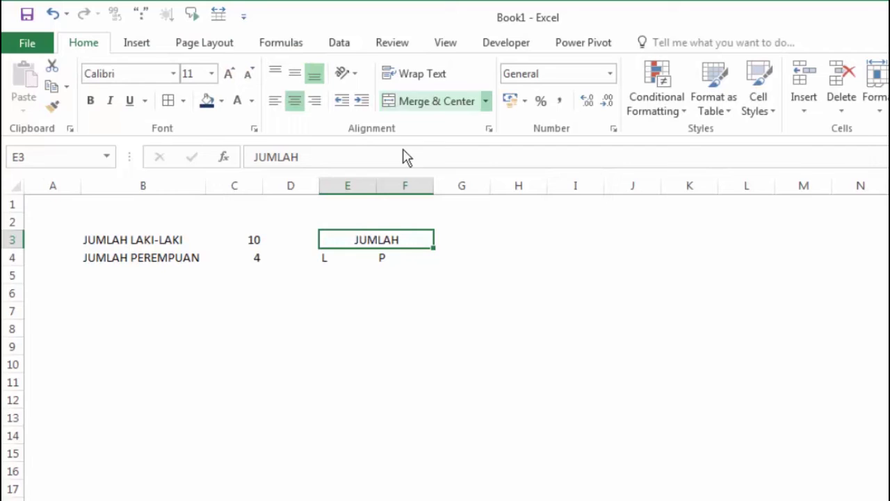
click(461, 232)
drag(368, 240, 364, 254)
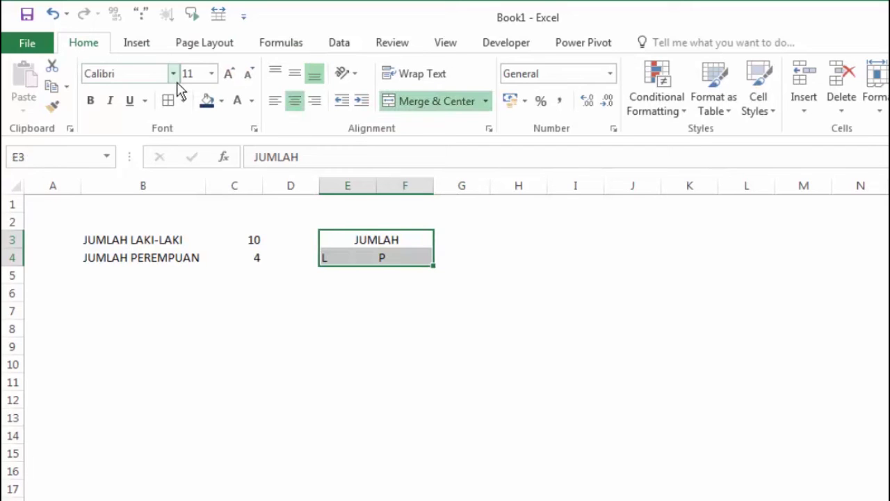
click(168, 100)
click(560, 271)
drag(366, 240, 369, 255)
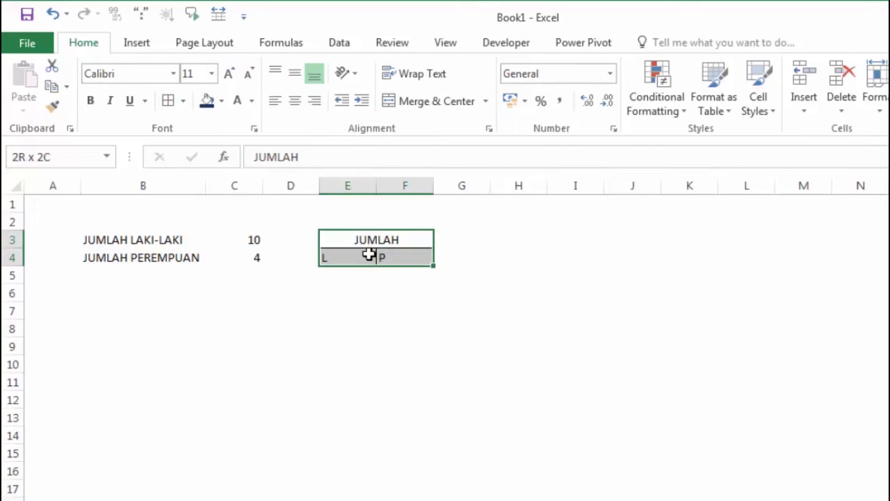
click(296, 103)
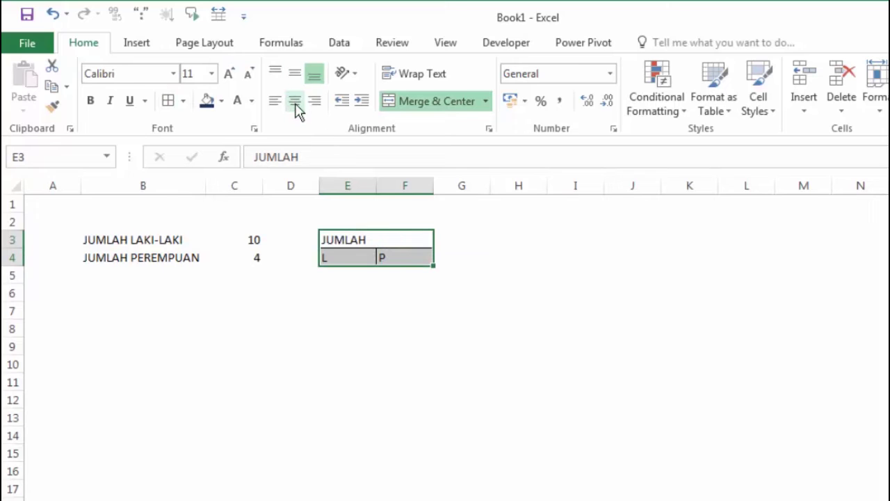
click(296, 103)
click(549, 259)
click(372, 276)
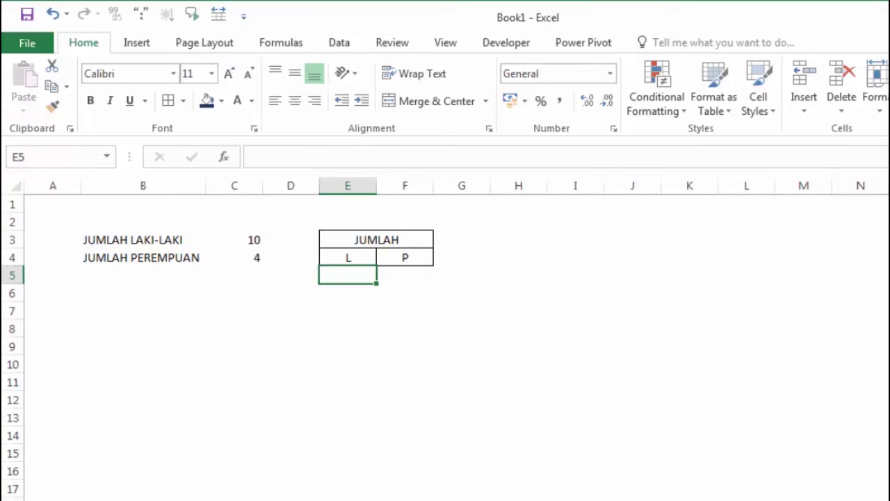
click(412, 277)
- Enter =COUNTIF(KELAMIN;E4) in E5 to count males using the L header as criterion
click(355, 277)
click(363, 256)
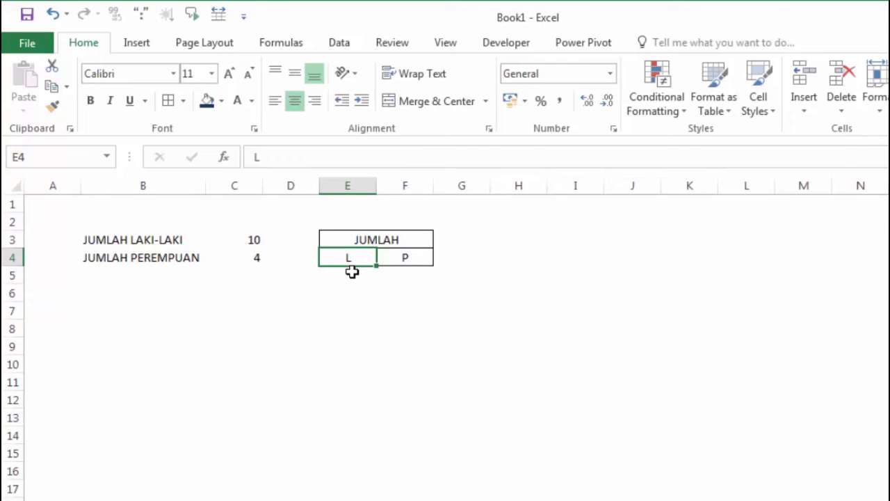
key(Return)
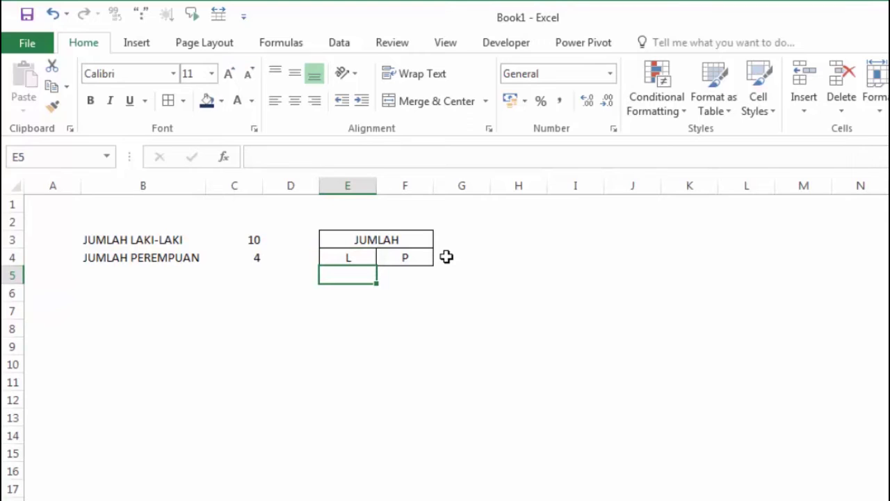
text(=COU)
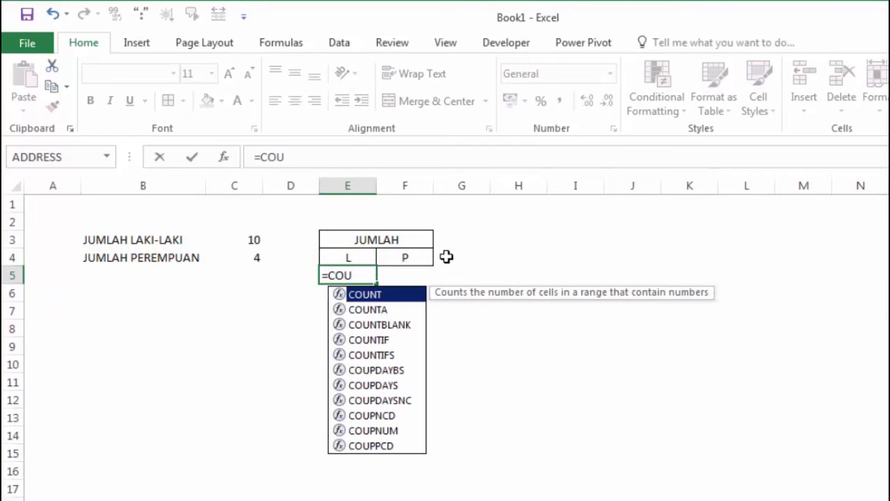
text(N)
key(Down)
key(Down)
key(Down)
key(Tab)
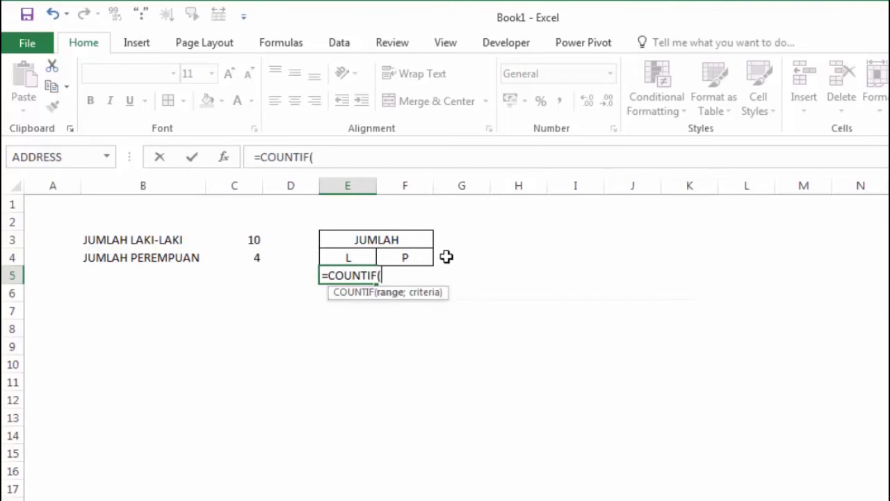
text(K)
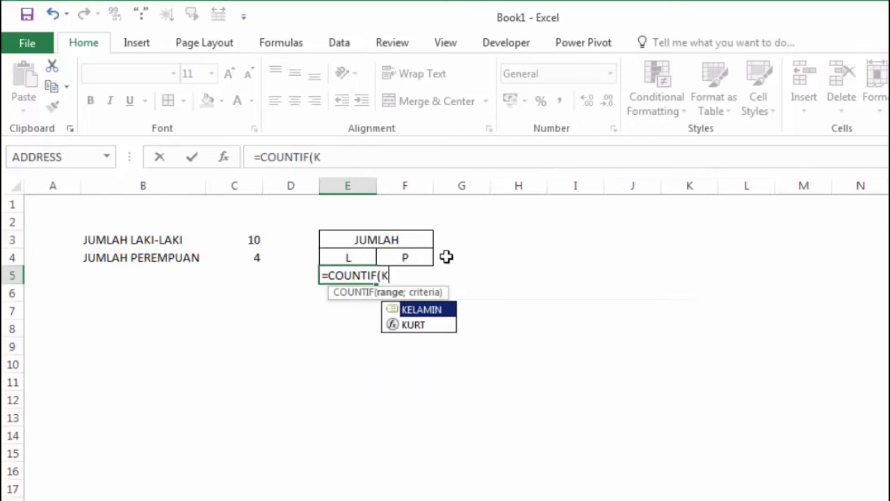
text(E)
key(Tab)
text(;)
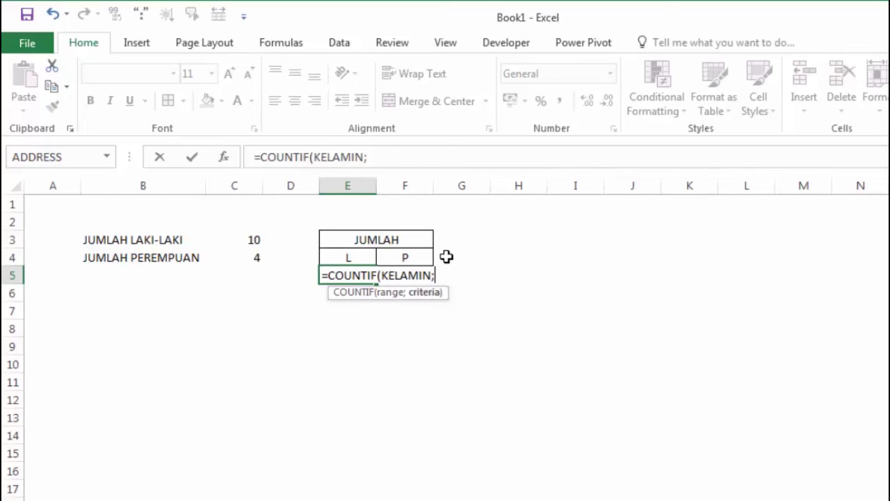
key(Up)
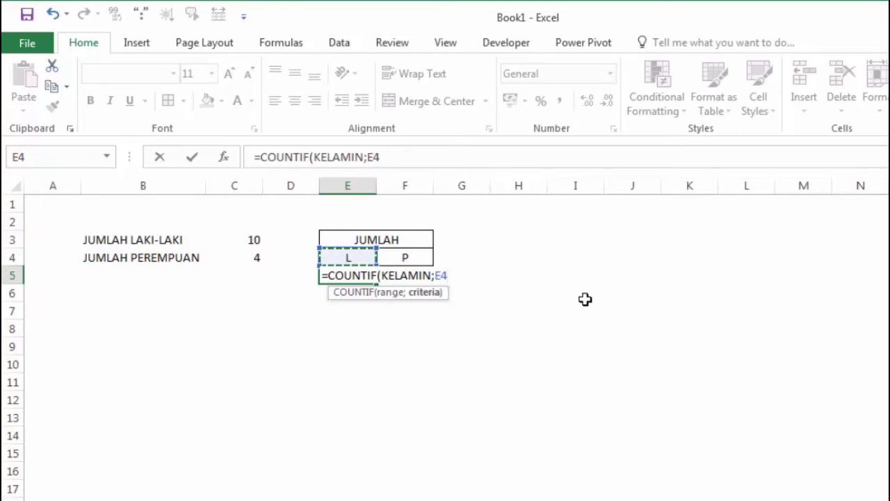
key(Return)
- Compare E5's formula with the count formula in C3 and look at the empty F5
click(352, 276)
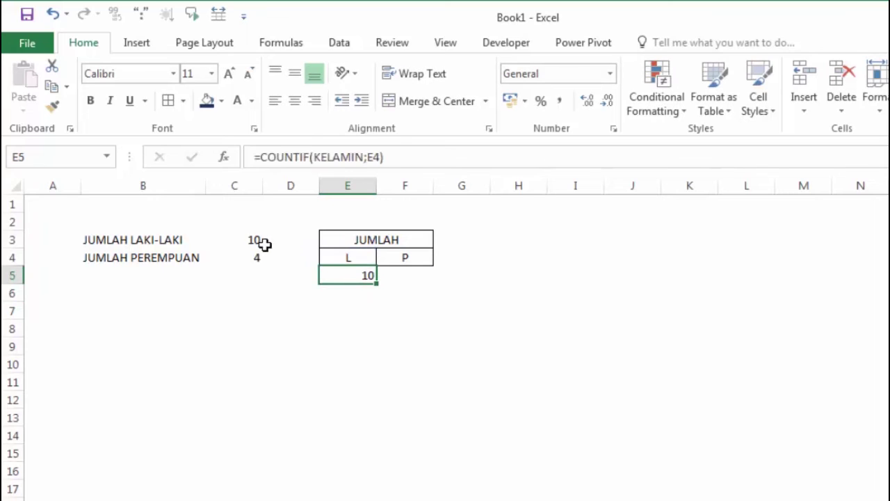
click(265, 242)
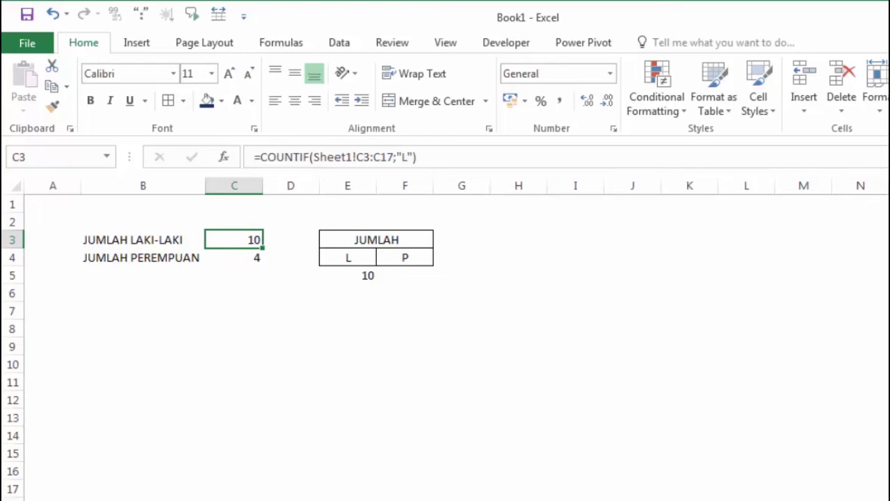
click(352, 277)
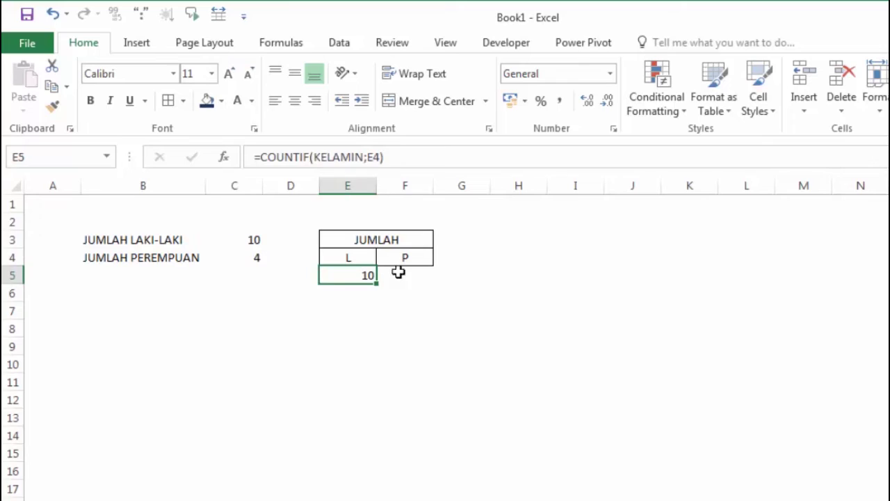
click(414, 269)
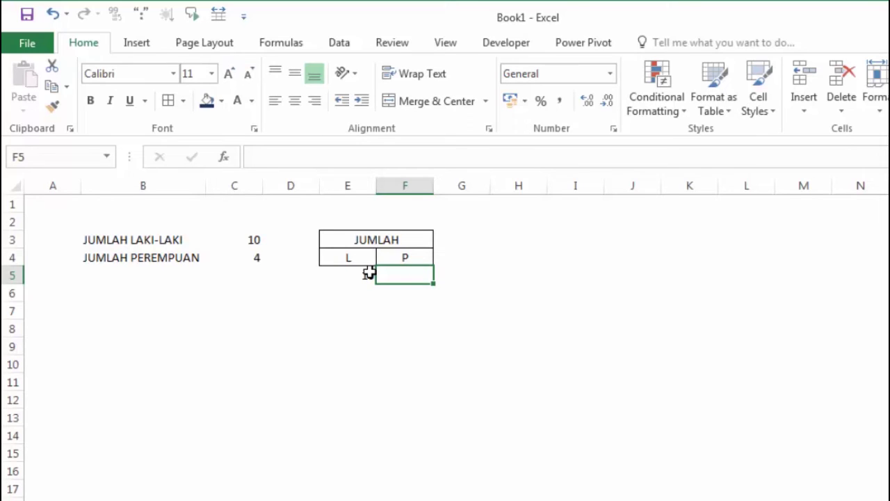
click(366, 273)
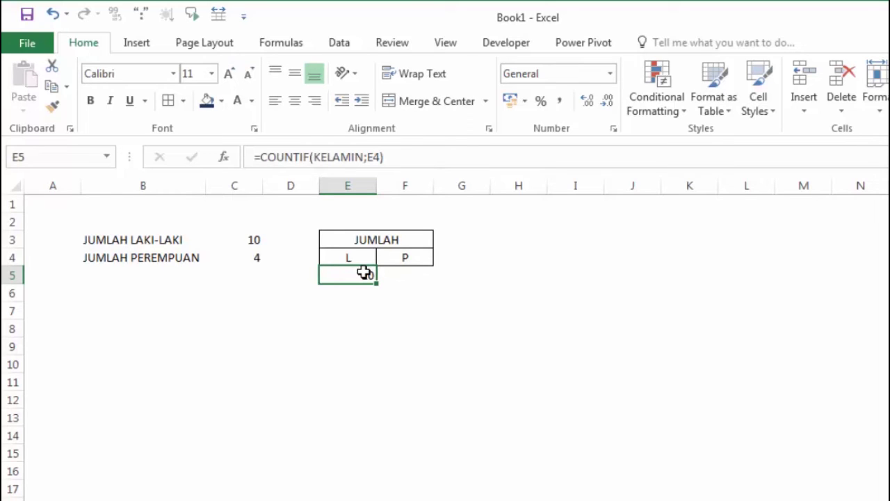
- Use F4 to change E5's criterion to E$4, giving =COUNTIF(KELAMIN;E$4)
double_click(365, 273)
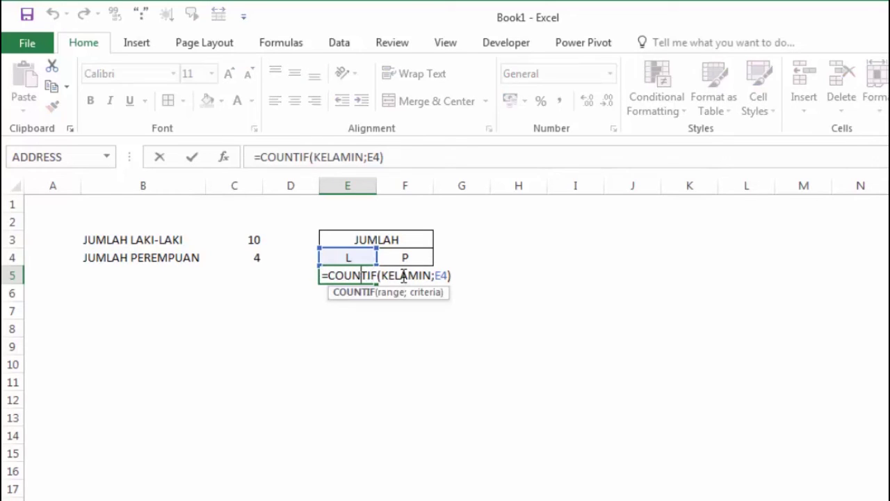
click(440, 274)
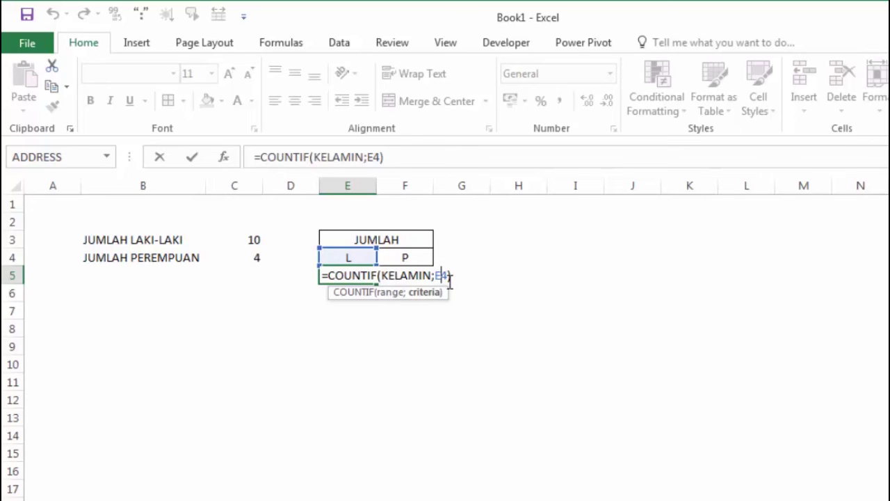
key(F4)
key(F4)
key(Return)
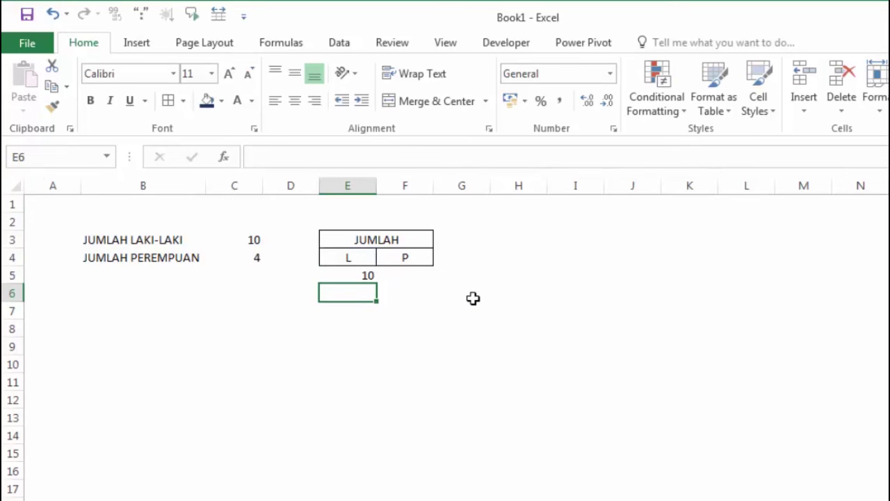
click(372, 276)
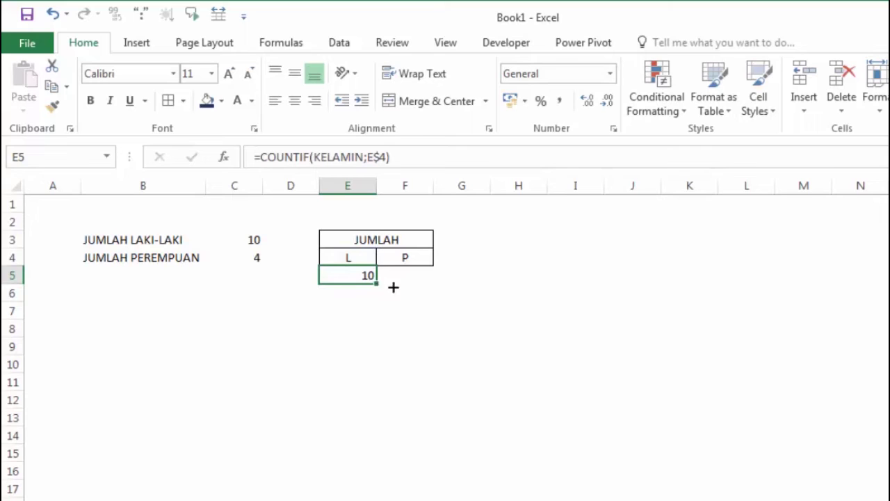
- Fill E5's formula into F5 for P and compare it with the female count in C4
drag(393, 287, 415, 288)
click(489, 277)
click(410, 279)
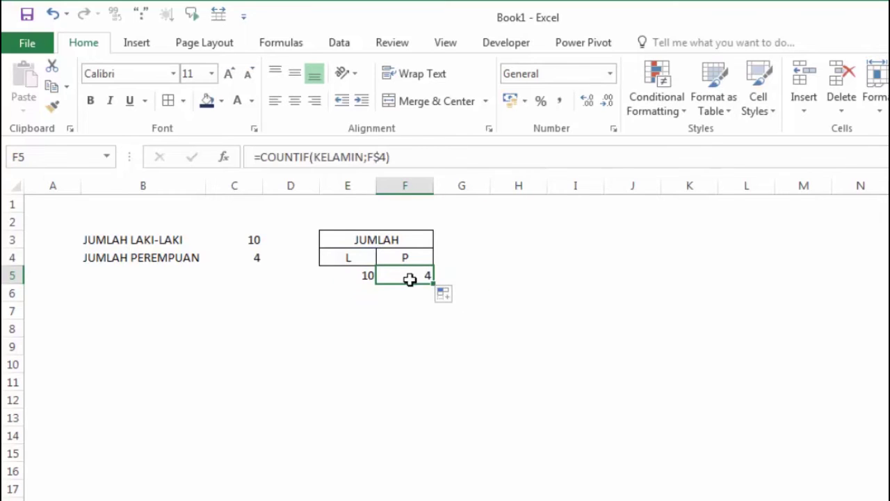
click(254, 259)
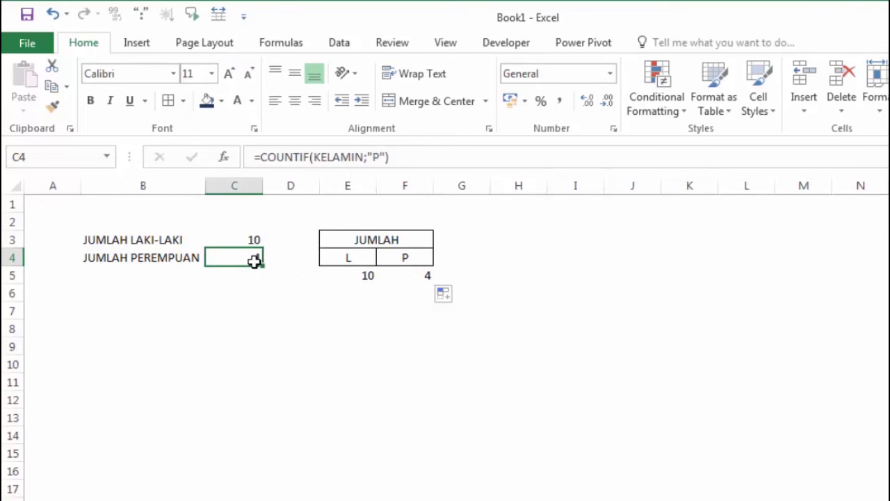
click(415, 271)
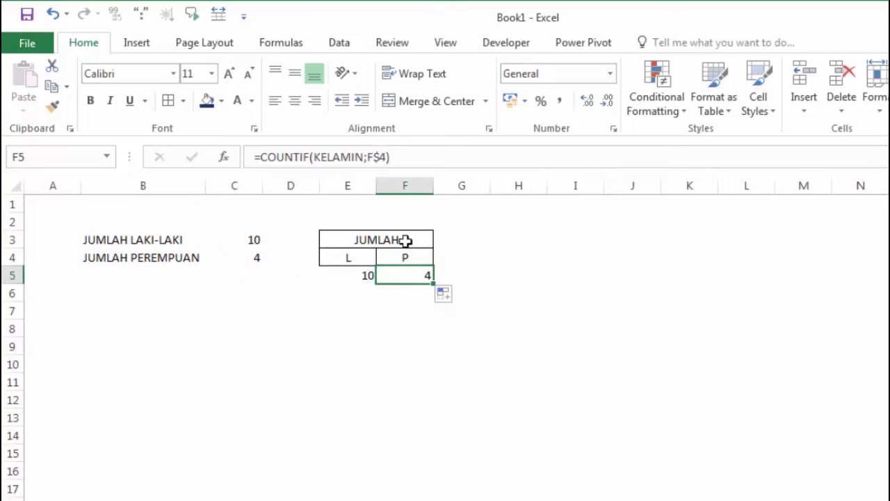
click(379, 157)
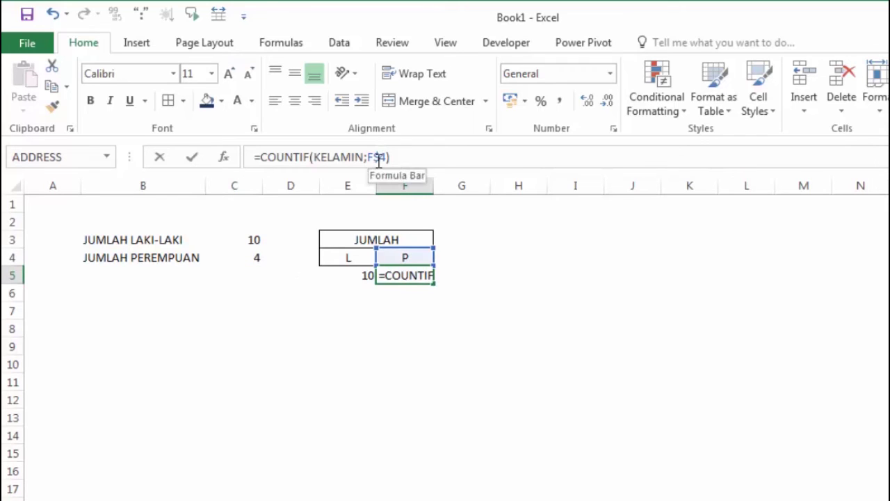
click(485, 257)
click(410, 257)
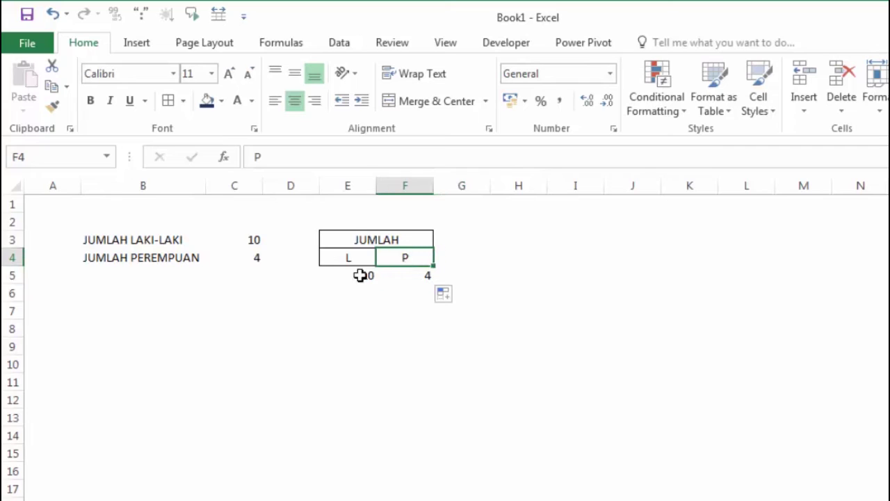
- Fill the E5:F5 counts down to row 9 and check the copied formulas in E6 and F6
mouse_move(360, 275)
mouse_down()
mouse_move(423, 276)
mouse_move(465, 339)
mouse_up()
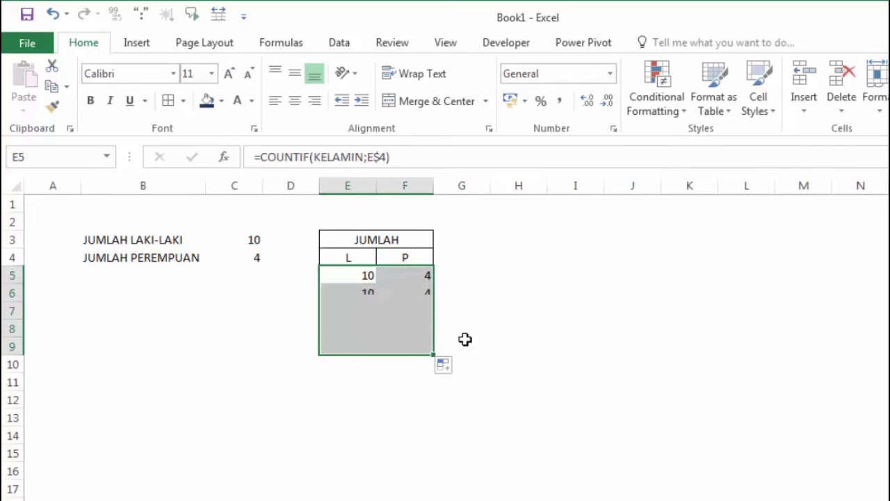
click(360, 277)
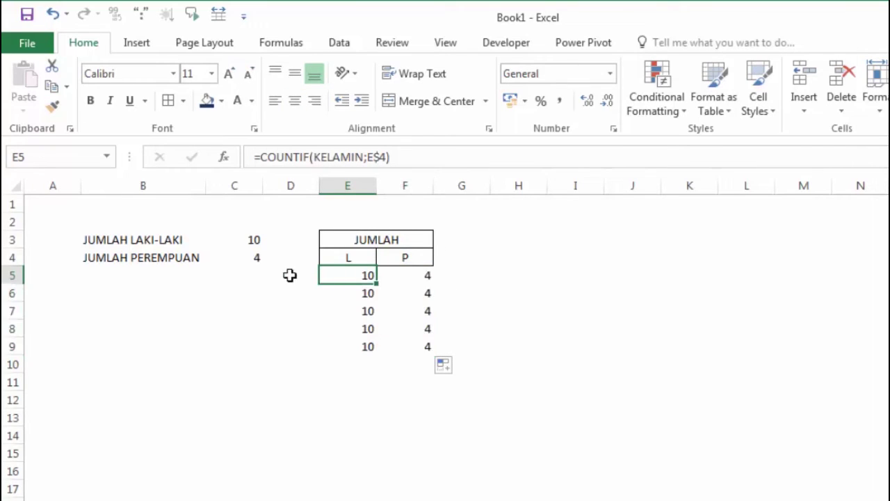
click(360, 259)
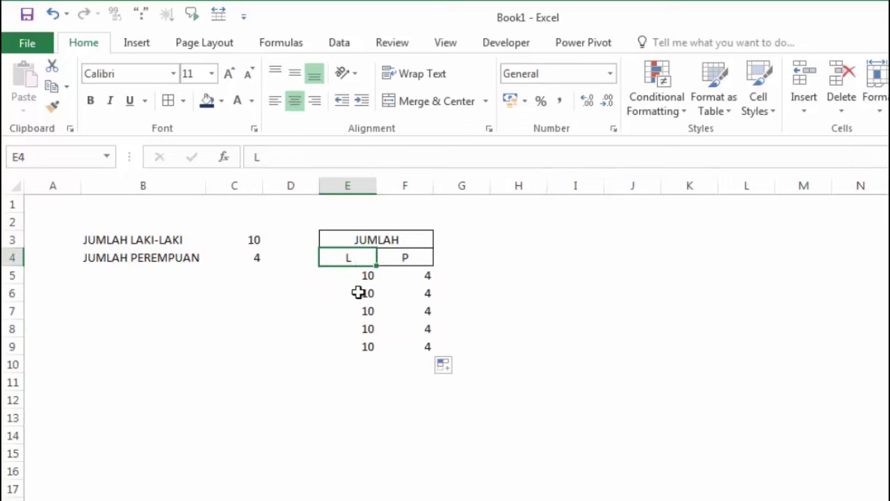
double_click(358, 293)
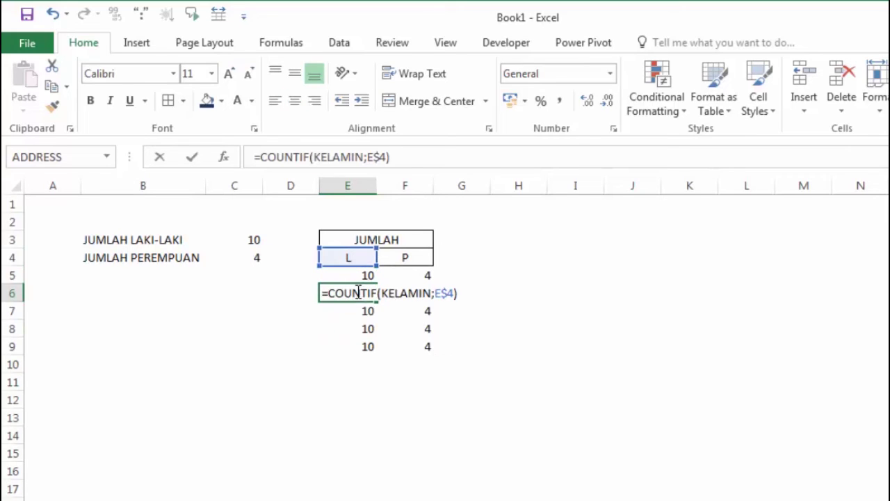
key(Escape)
double_click(421, 294)
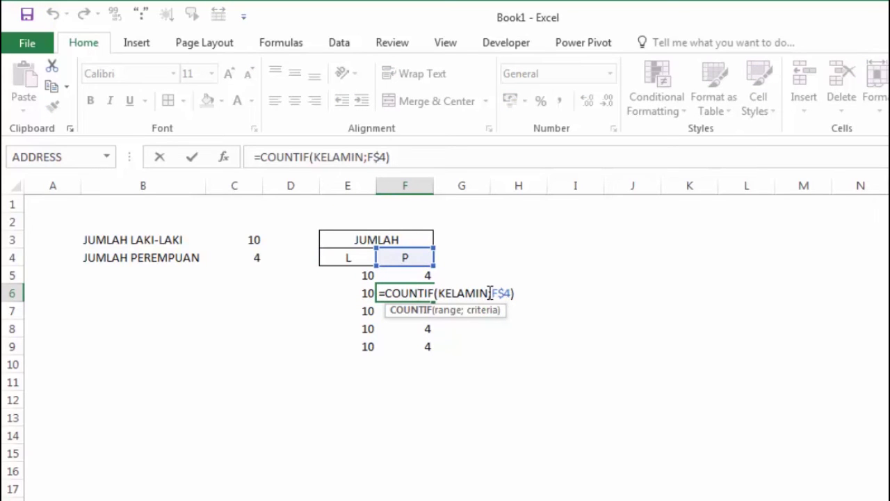
key(Escape)
click(466, 261)
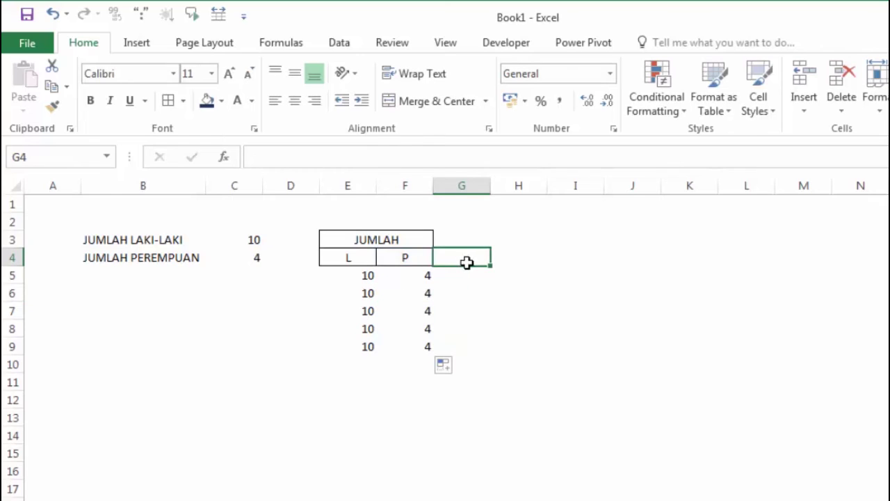
click(529, 256)
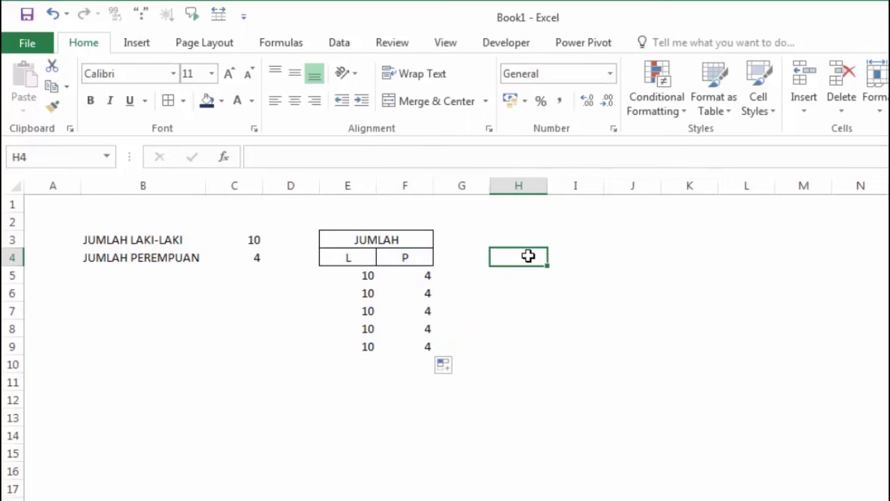
click(456, 258)
- Clear the extra copied counts in rows 6 to 10
click(504, 256)
drag(368, 294, 419, 373)
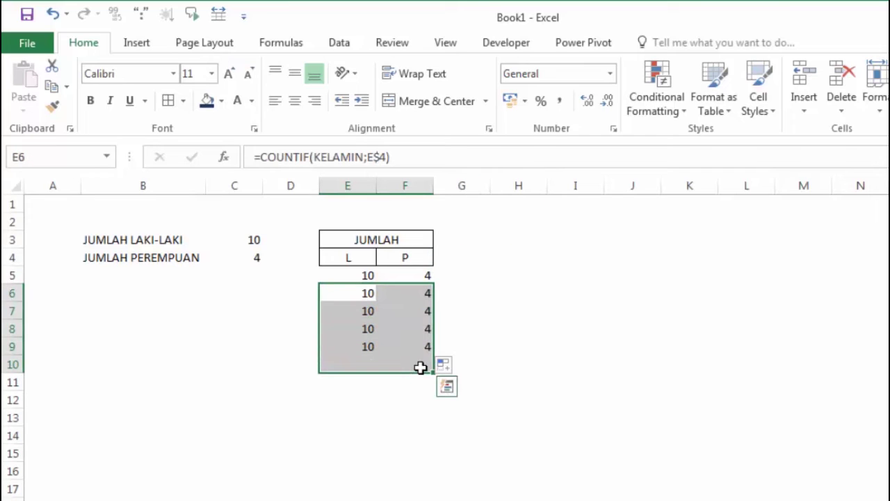
key(Delete)
click(485, 277)
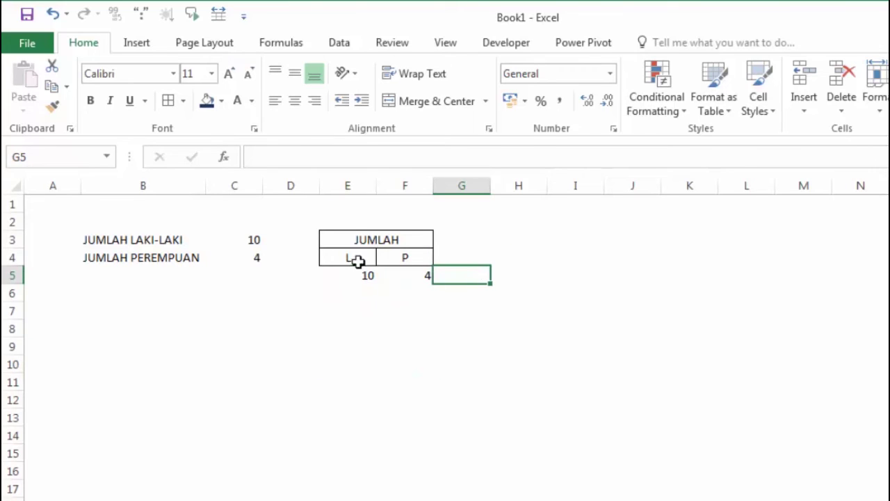
- Centre the L/P headers and counts in E4:F5, then check the male and female count cells
drag(358, 264, 418, 275)
click(295, 103)
click(295, 103)
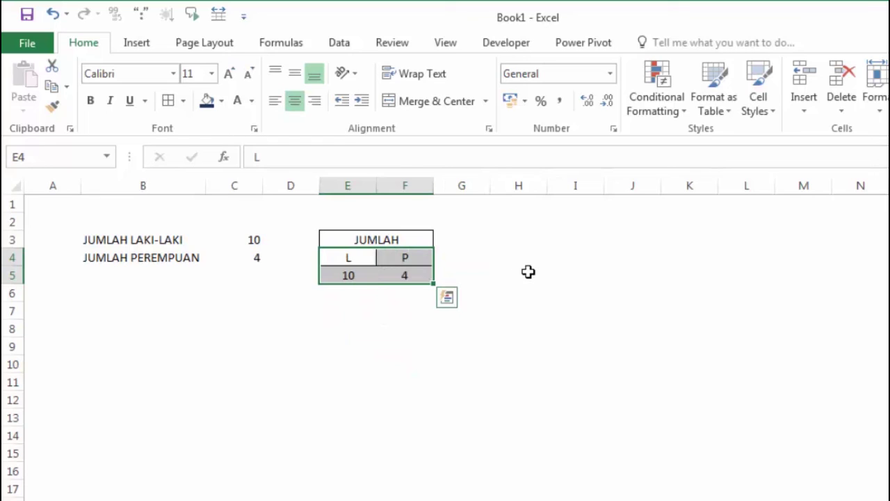
click(529, 272)
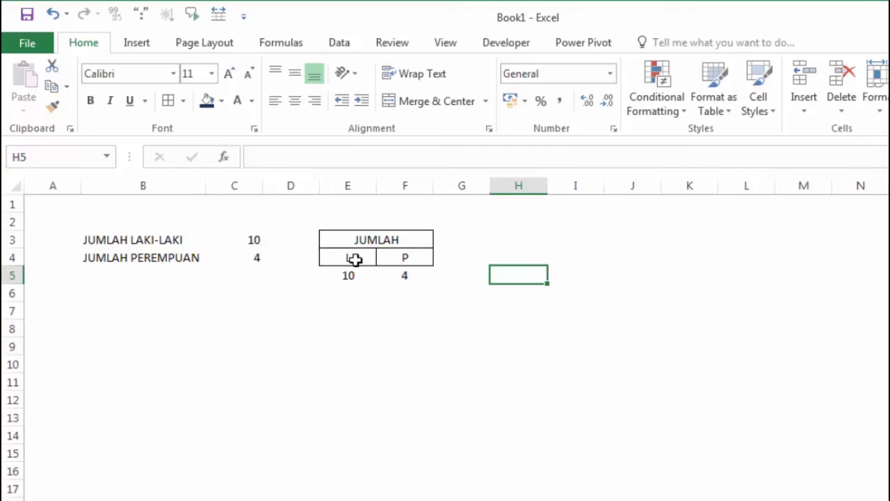
click(352, 258)
click(355, 274)
click(403, 258)
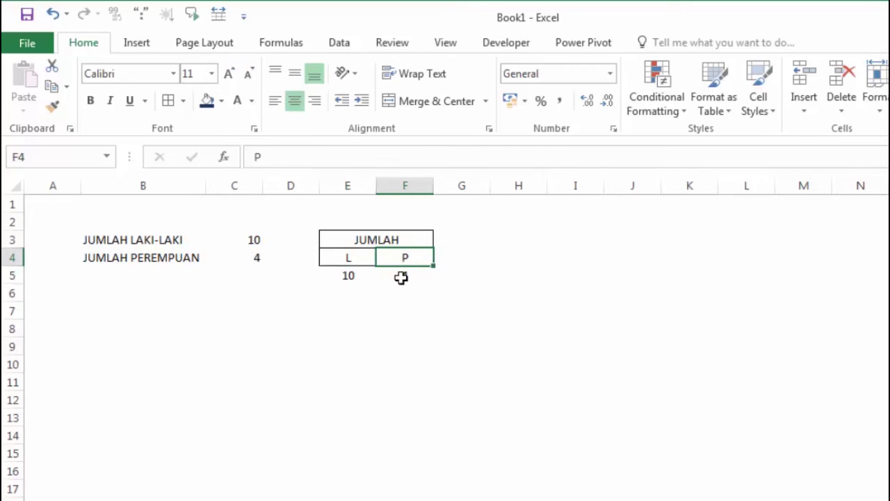
click(401, 275)
text(4)
click(126, 310)
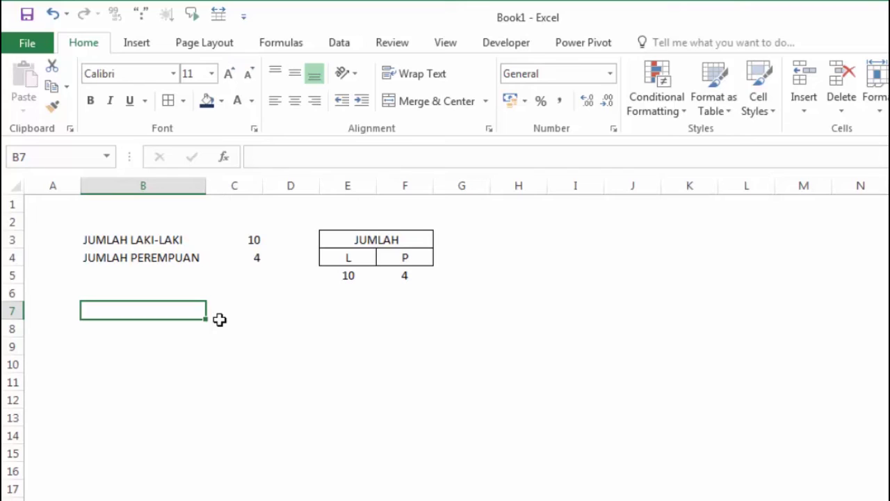
- Type 'BERAPA JUMLAH NILAI SAMA DENGAN DAN LEBIH DARI 75' into B7, fixing the misplaced wording
text(BERAPA JU)
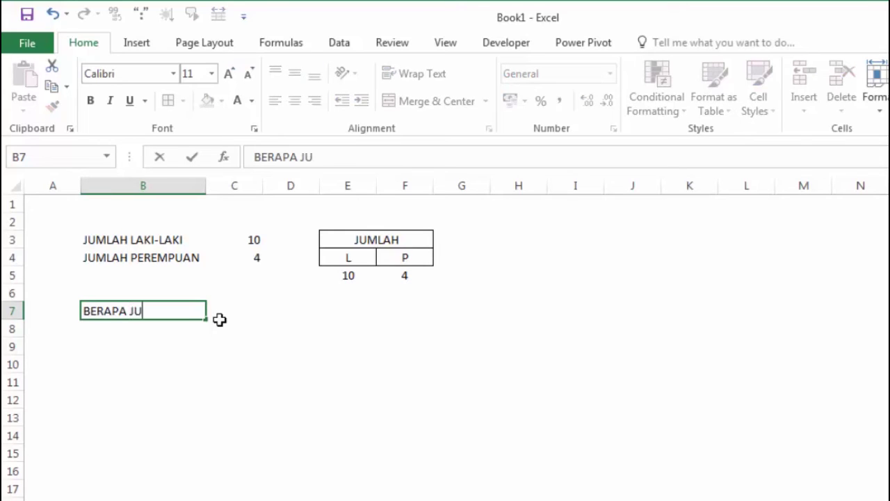
text(MLAH )
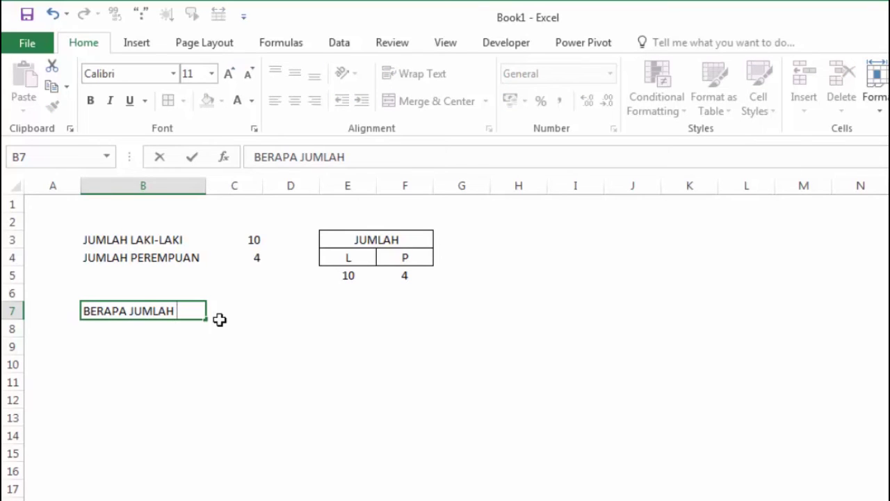
text(NILAI)
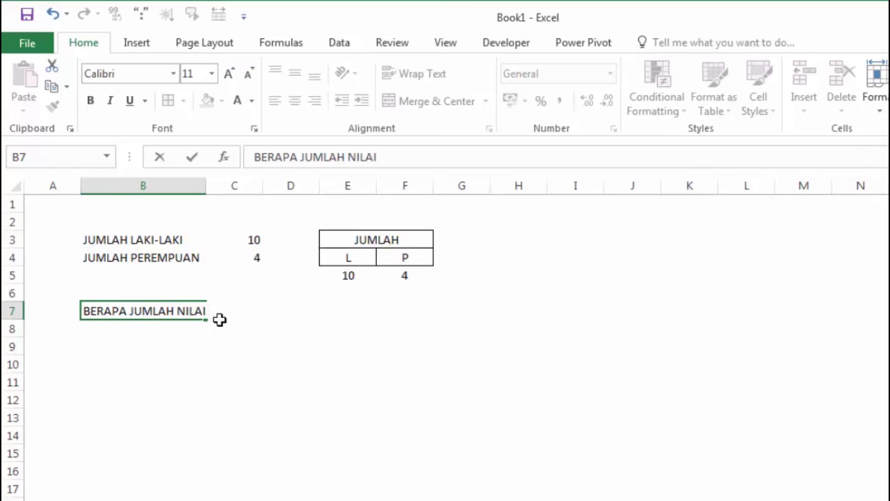
text( SAMA )
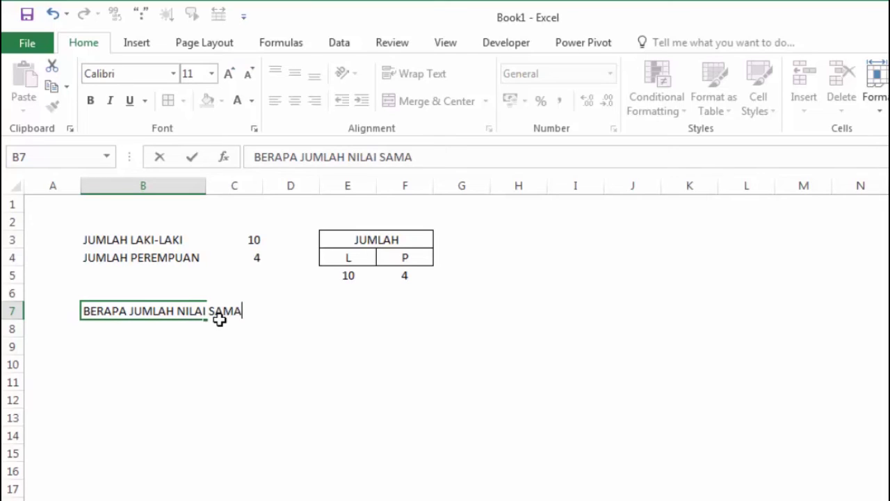
text(DENGAN 75 L)
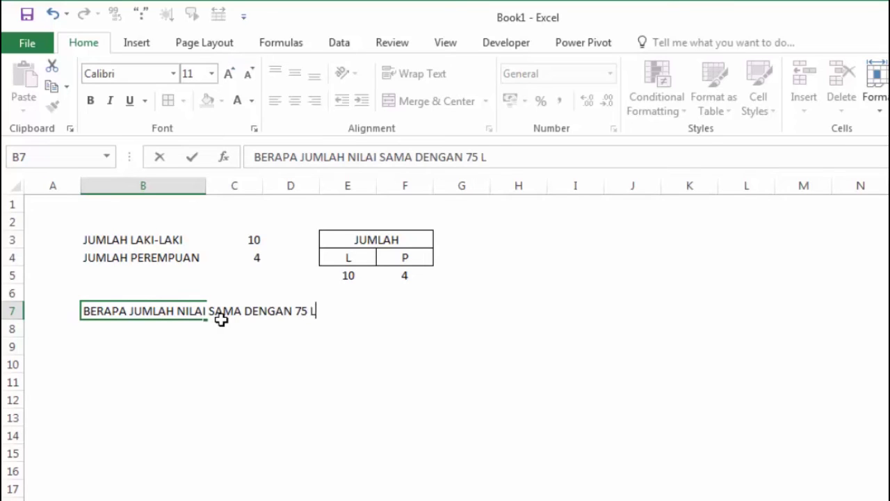
text(EBIH)
key(BackSpace)
key(BackSpace)
key(BackSpace)
key(BackSpace)
key(BackSpace)
key(BackSpace)
text(DAN LEBIH)
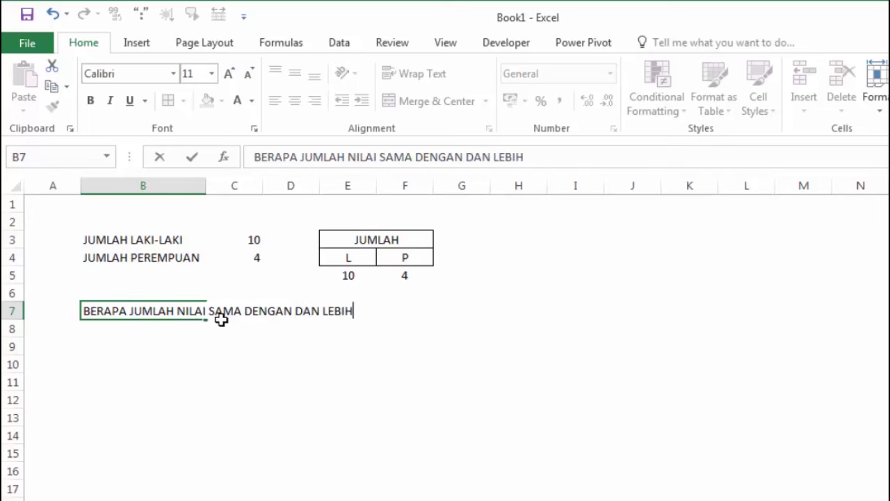
text( DARI 75)
key(Return)
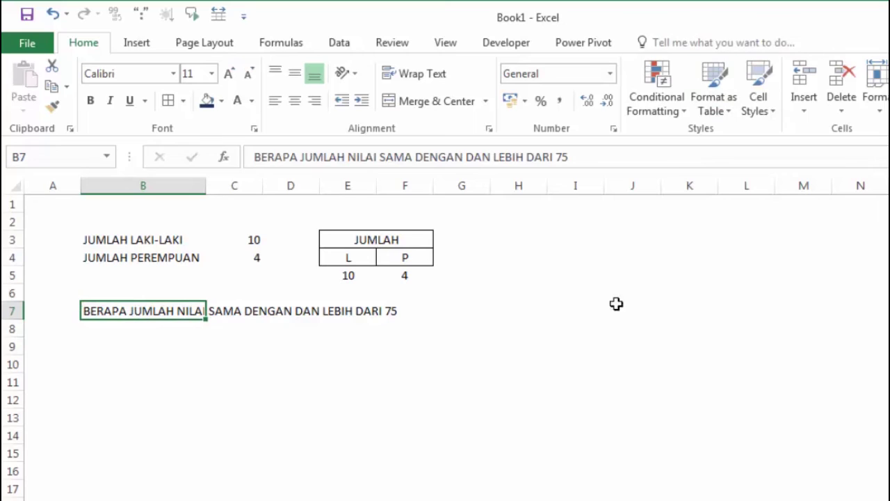
click(236, 348)
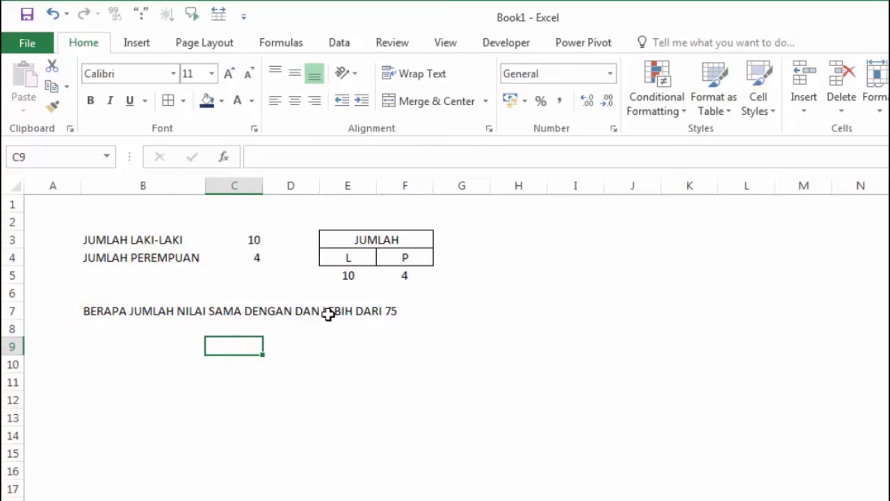
- Select G7 and preview the score block on Sheet1
click(418, 311)
click(468, 311)
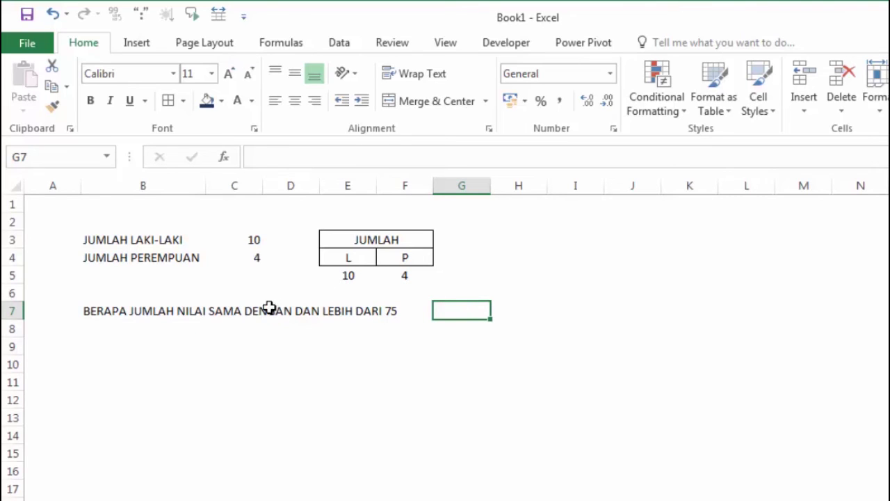
click(187, 497)
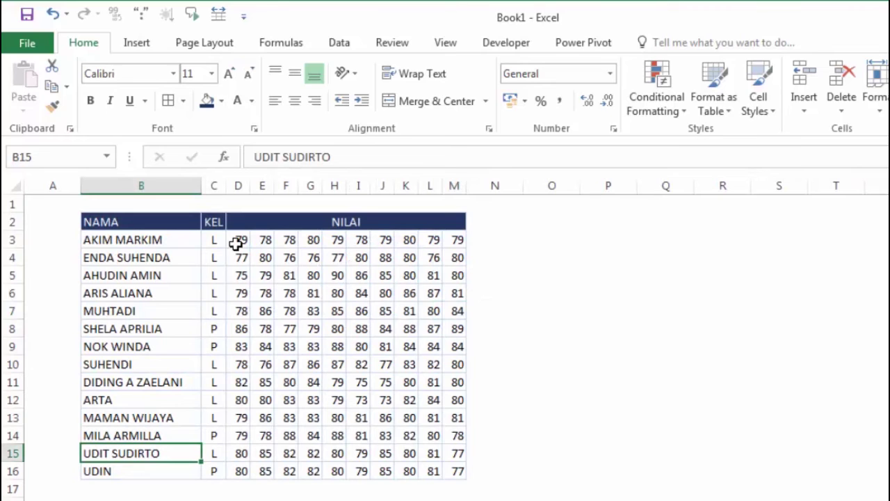
mouse_move(239, 240)
mouse_down()
mouse_move(348, 377)
mouse_move(449, 469)
mouse_up()
key(ctrl+Page_Down)
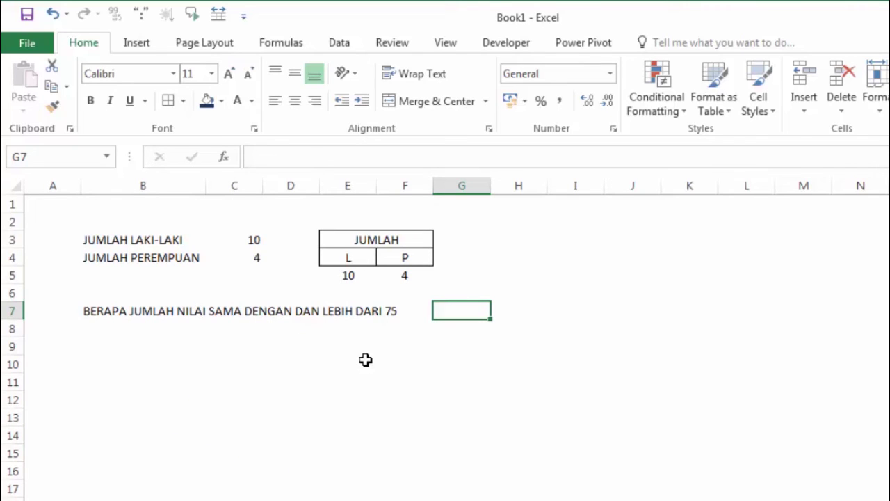
- Enter =COUNTIF(Sheet1!D3:M16;">=75") in G7, returning 138
text(=COUN)
key(Down)
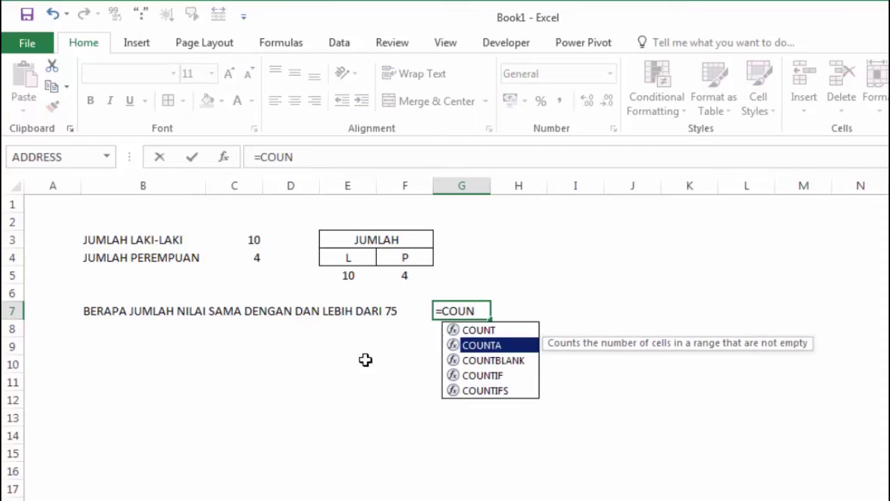
key(Down)
key(Down)
key(Tab)
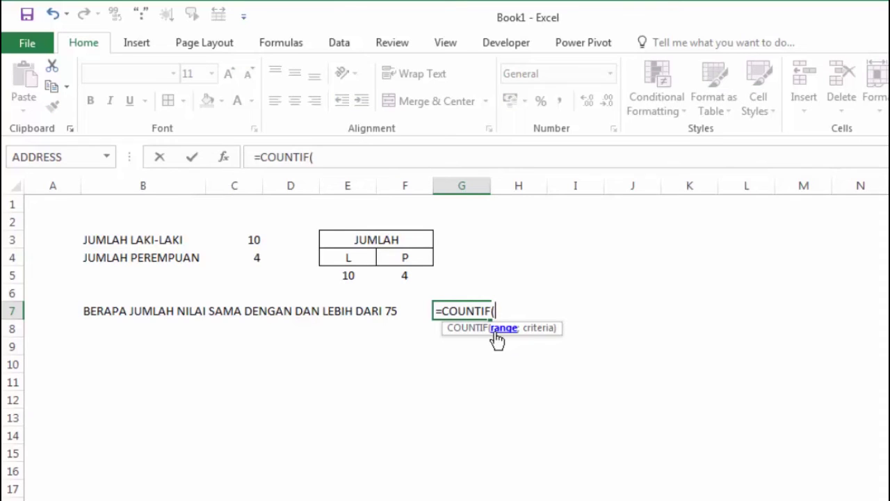
key(ctrl+Page_Up)
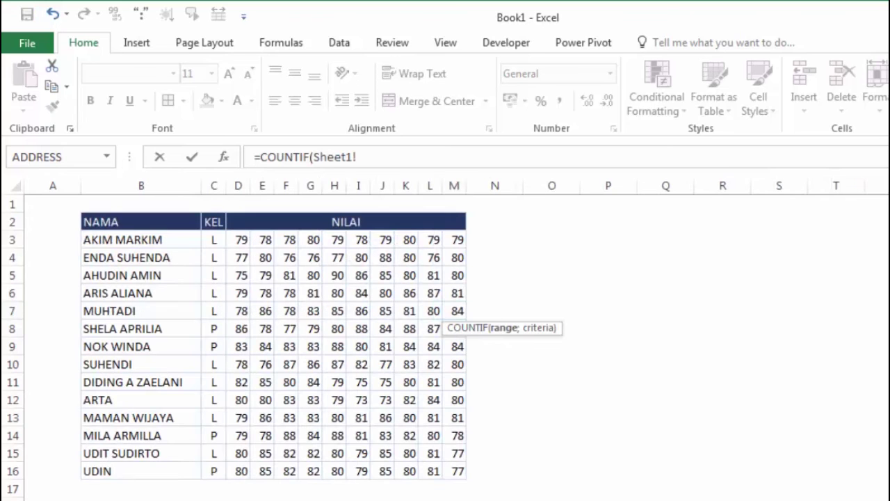
drag(247, 238, 451, 468)
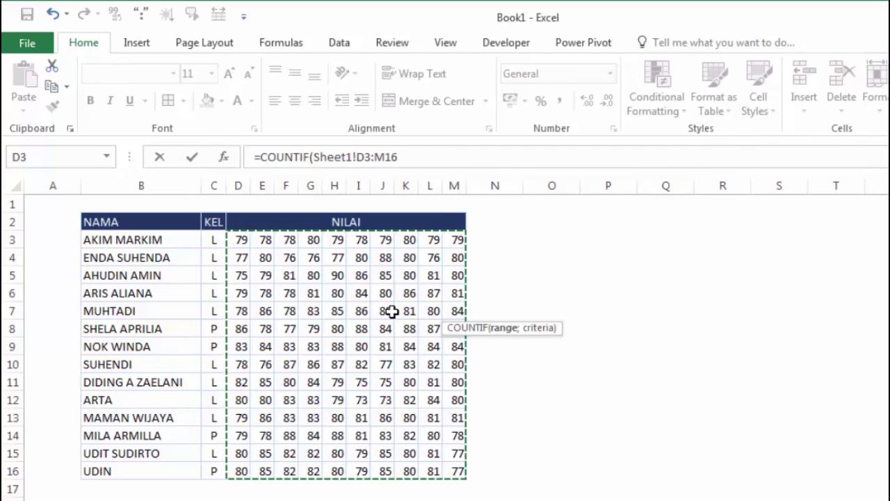
text(;">=75)
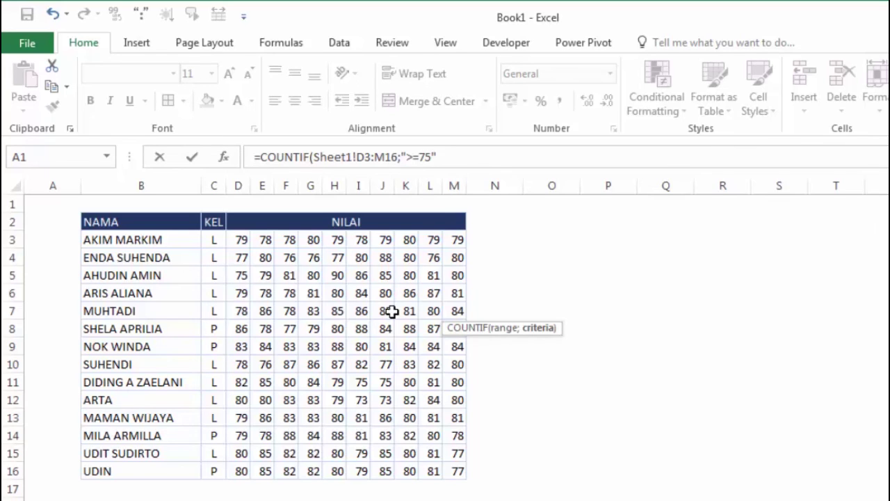
key(Return)
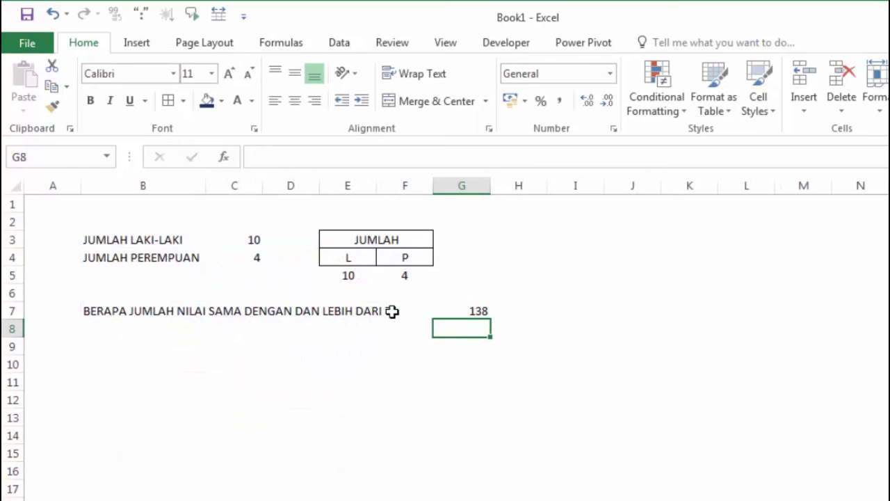
- Trace G7's formula to its counted range on Sheet1 with Ctrl+[
click(482, 312)
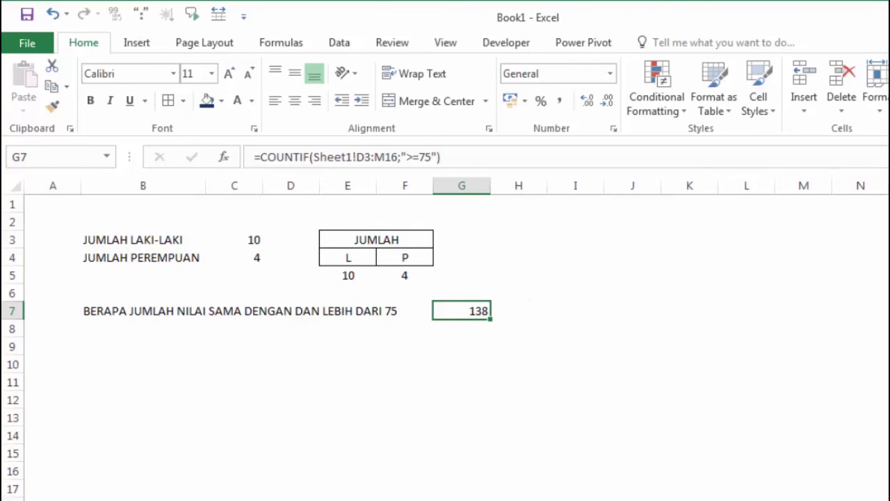
key(ctrl+bracketleft)
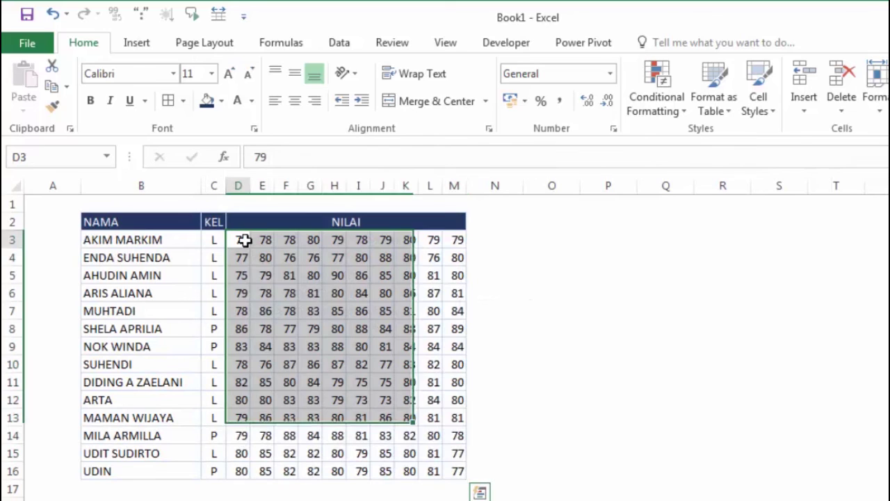
click(245, 240)
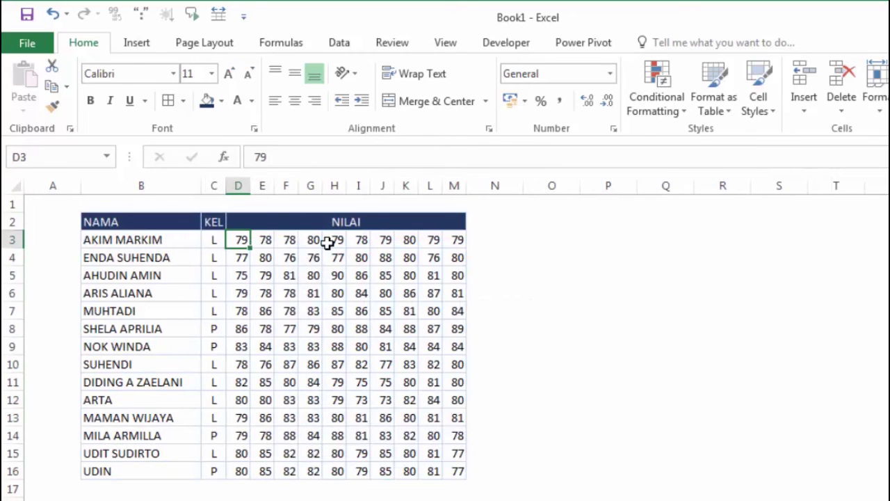
- Enter =COUNT(D3:M16) in Sheet1's O3, showing 140 scores, then return to Sheet2
click(521, 237)
click(540, 240)
text(=)
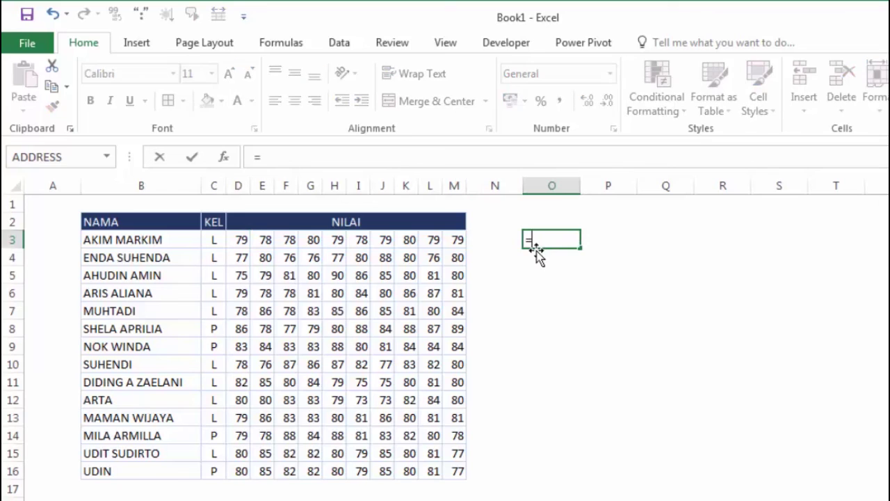
text(COUNT()
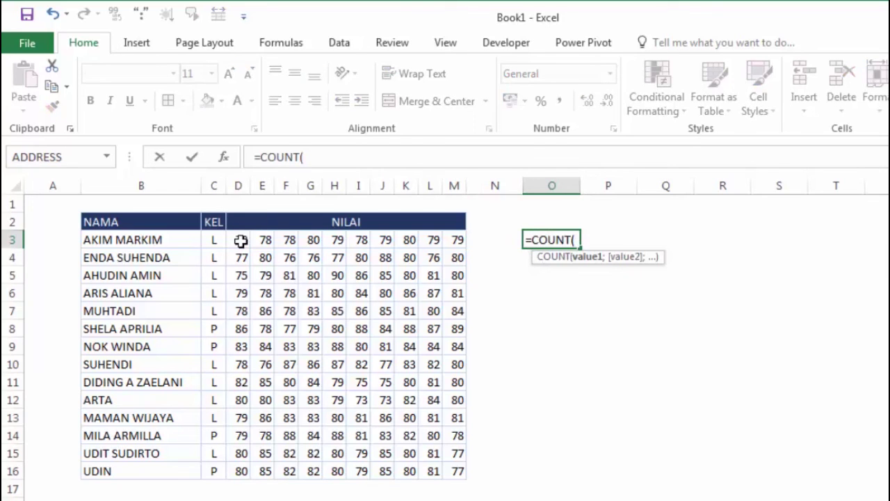
drag(241, 240, 449, 471)
key(Return)
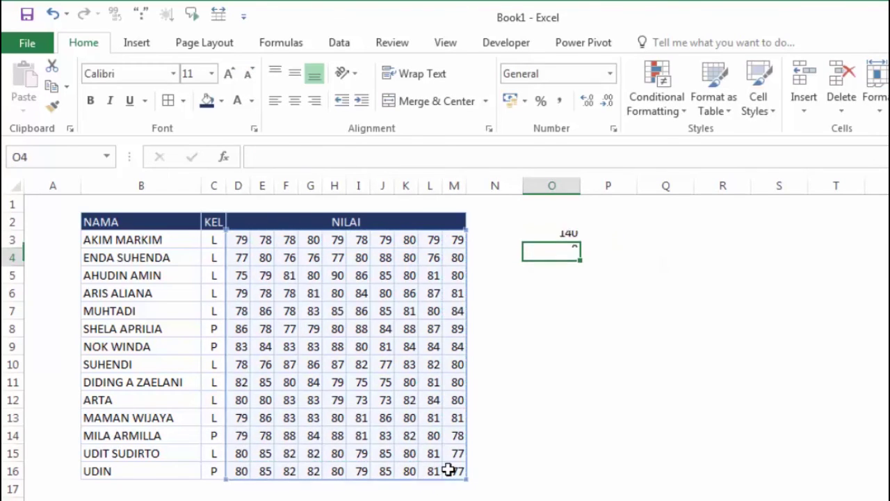
click(570, 237)
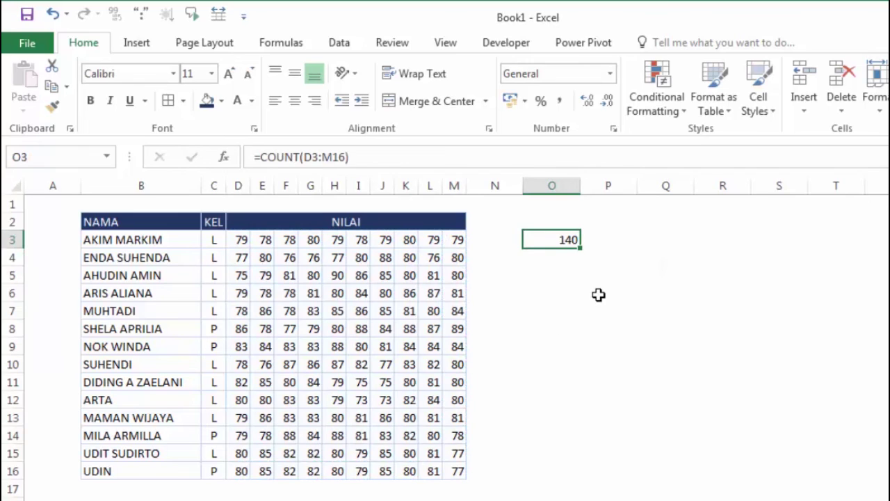
click(403, 498)
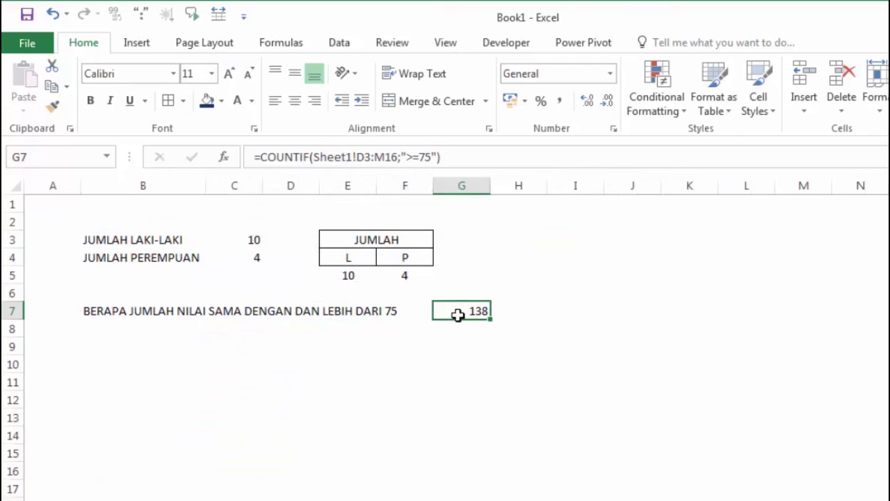
- Copy the B7 question label down into B8 with Ctrl+D
click(95, 316)
click(99, 324)
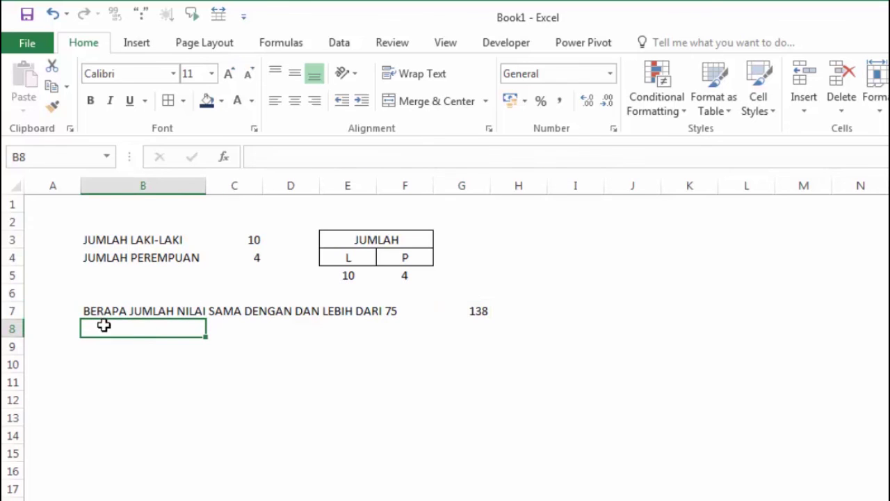
key(ctrl+d)
click(304, 329)
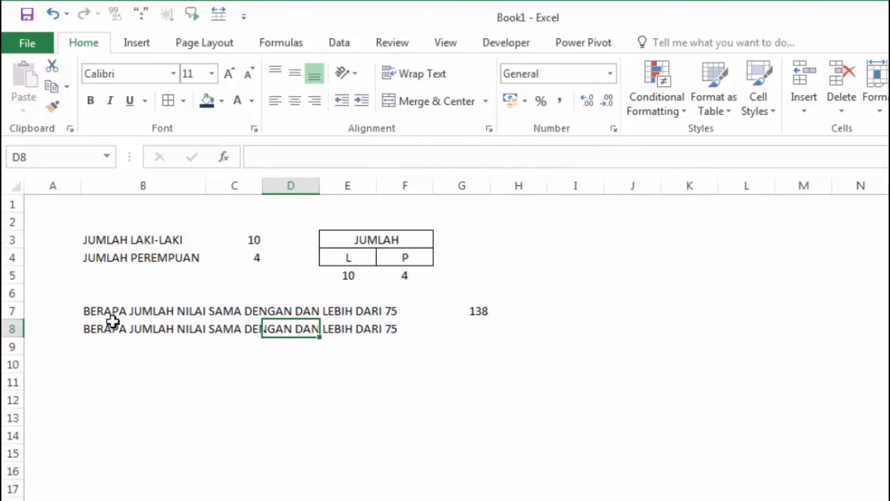
- Replace 'SAMA DENGAN DAN LEBIH' with KURANG so B8 reads BERAPA JUMLAH NILAI KURANG DARI 75
click(96, 329)
double_click(96, 329)
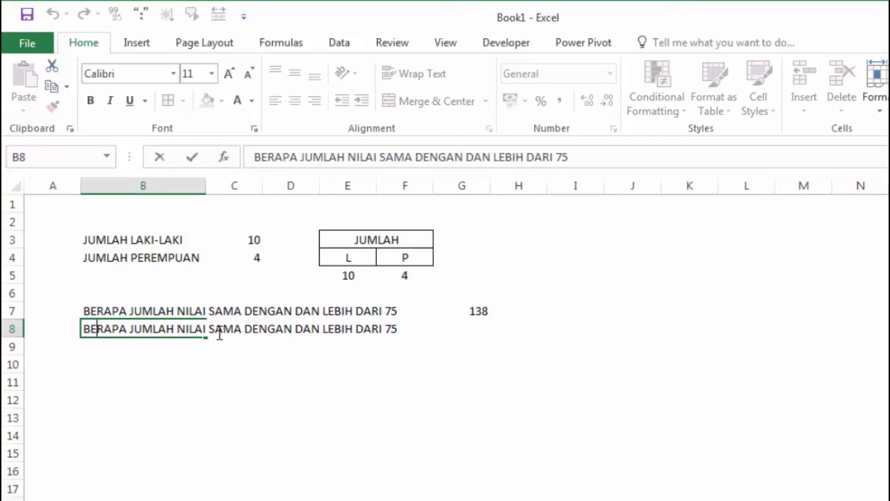
drag(209, 330, 347, 339)
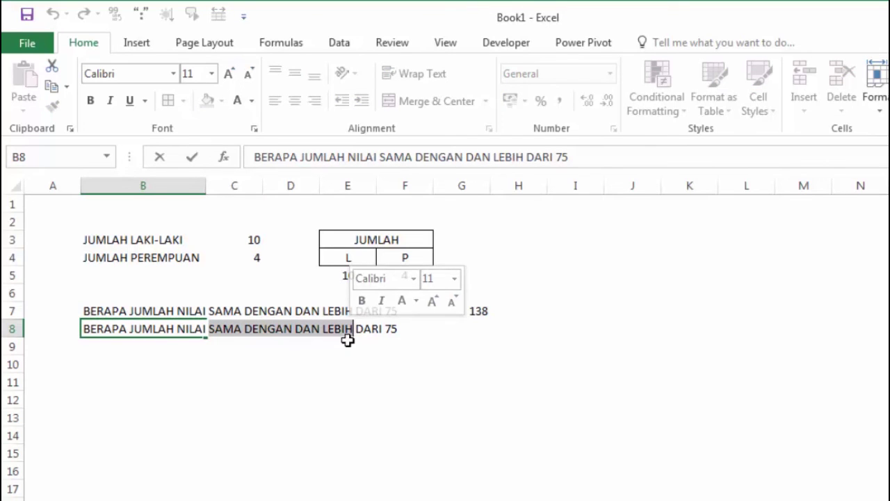
text(KURANG)
key(BackSpace)
key(BackSpace)
key(BackSpace)
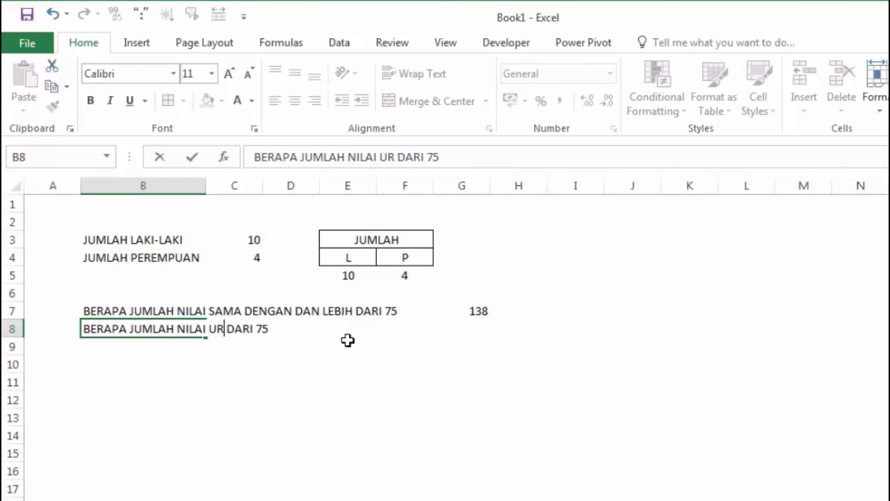
key(BackSpace)
key(BackSpace)
key(BackSpace)
text(KURANG)
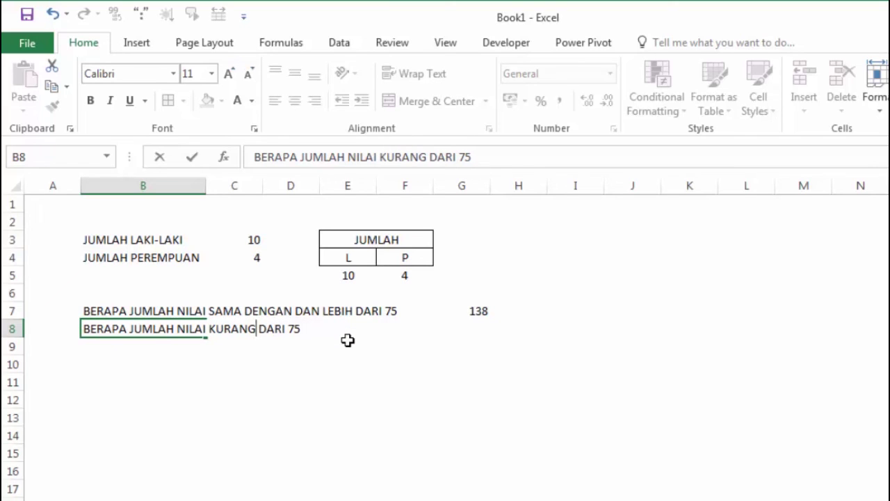
key(Return)
- Start a COUNTIF formula in G8, then abandon it to fetch the score range
click(473, 327)
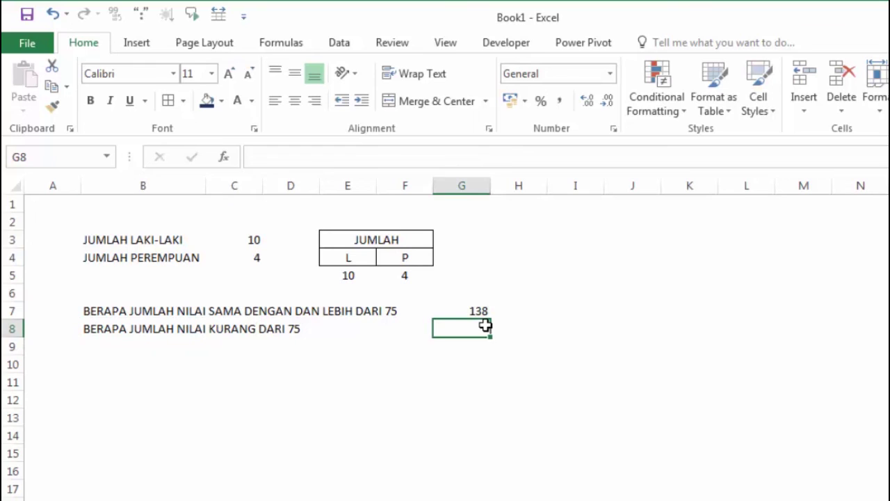
text(=CO)
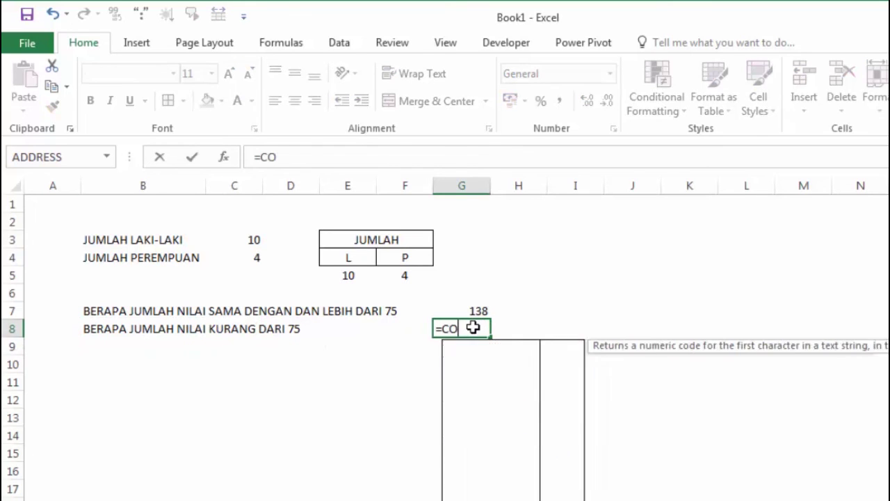
text(UN)
key(Down)
key(Down)
key(Down)
key(Tab)
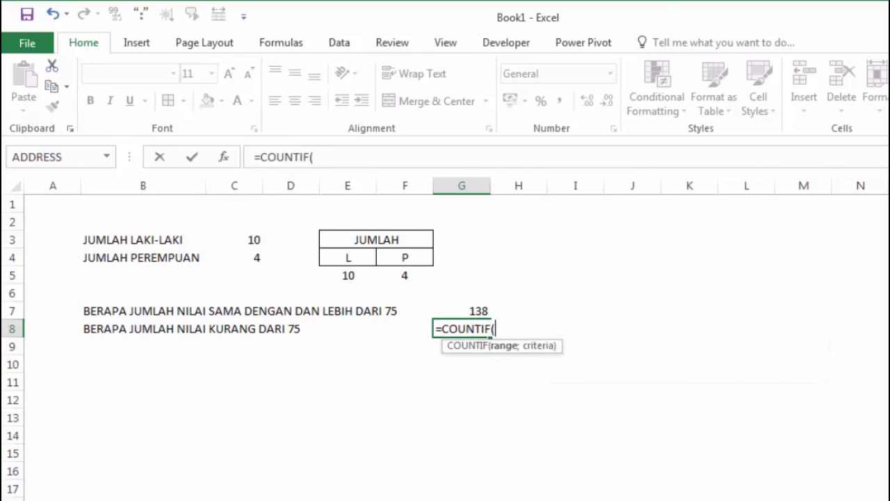
key(ctrl+Page_Up)
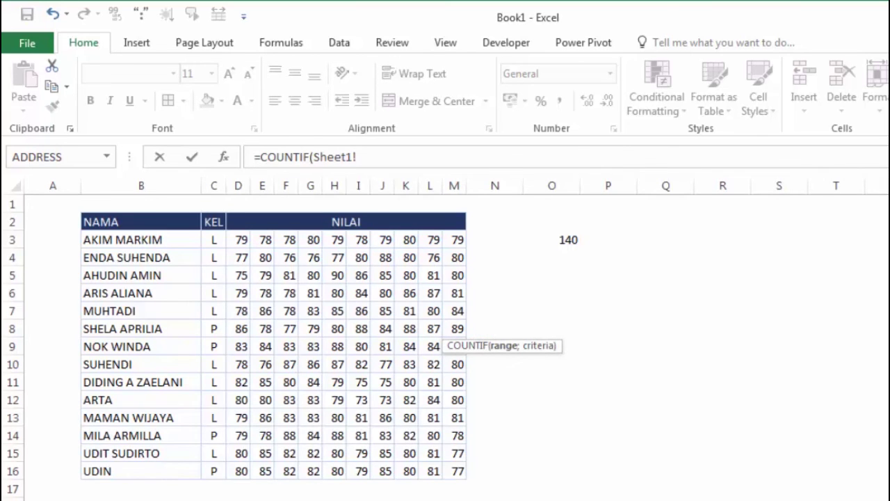
key(Escape)
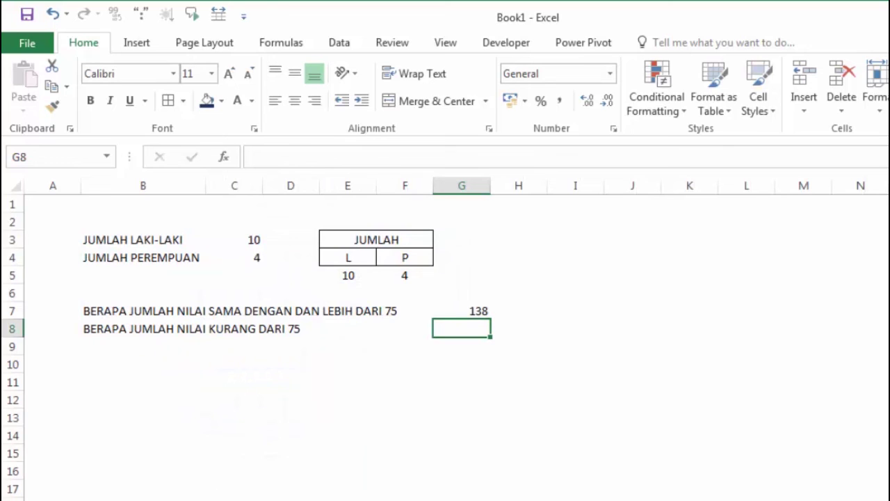
- Name Sheet1's score block D3:M16 'NILAI' via the Name Box and return to Sheet2
key(ctrl+Page_Up)
drag(245, 240, 457, 471)
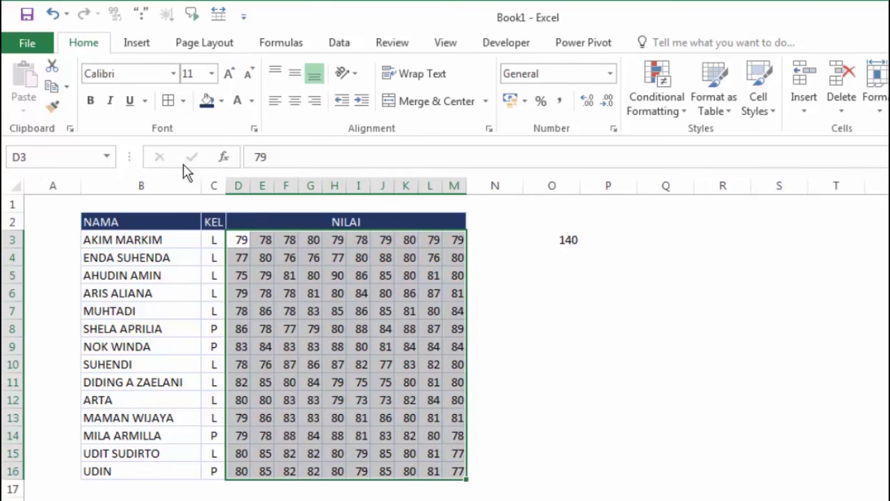
click(83, 156)
text(NI)
text(LAI)
key(Return)
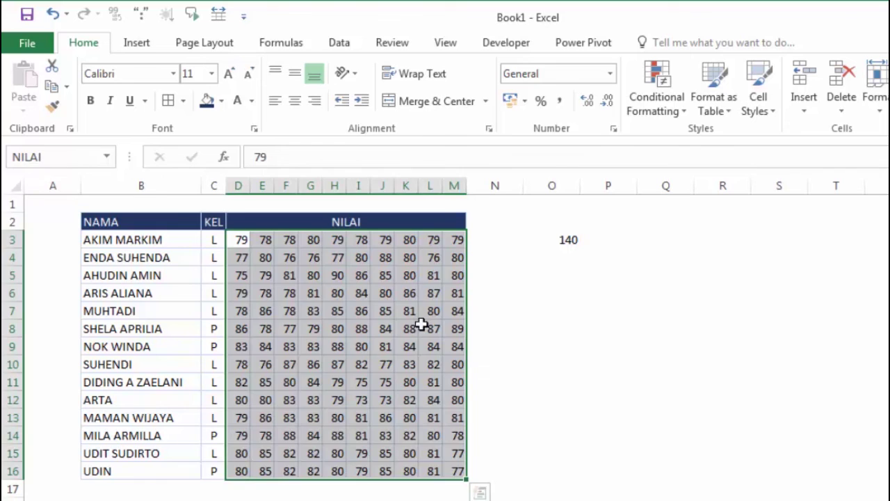
click(428, 327)
key(ctrl+Page_Down)
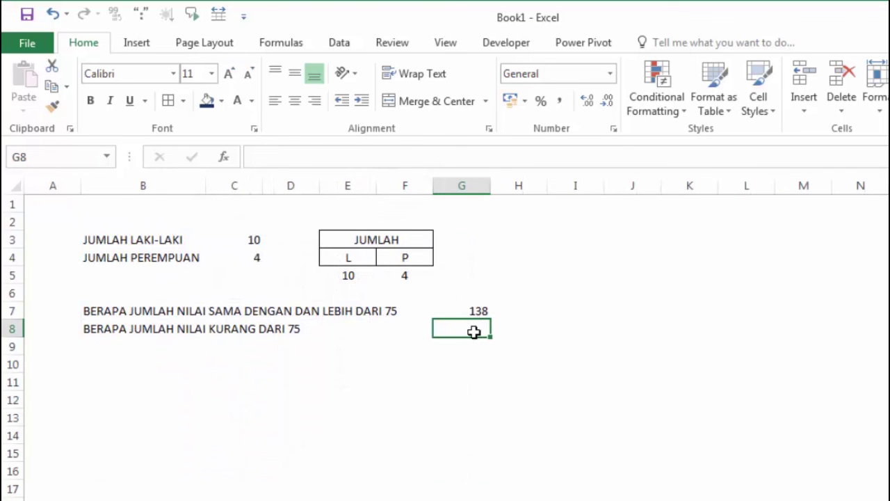
- Enter =COUNTIF(NILAI;"<75") in G8, which returns 2
text(COU)
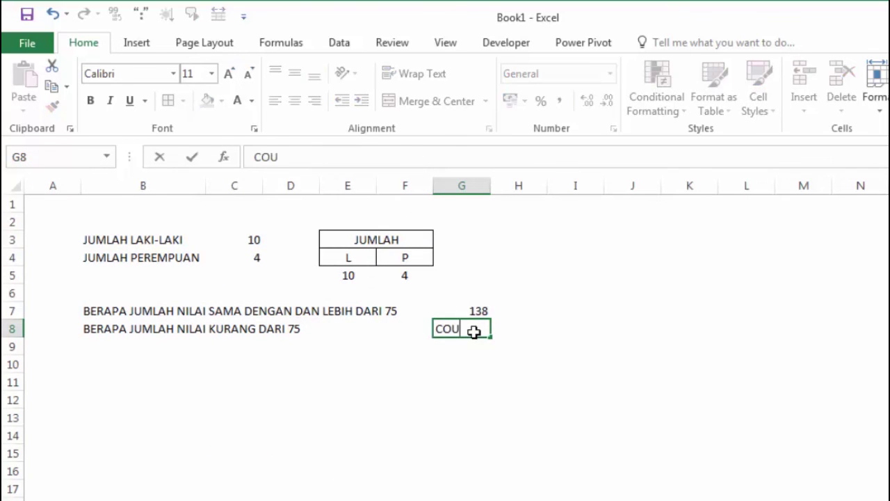
key(BackSpace)
key(BackSpace)
key(BackSpace)
text(=)
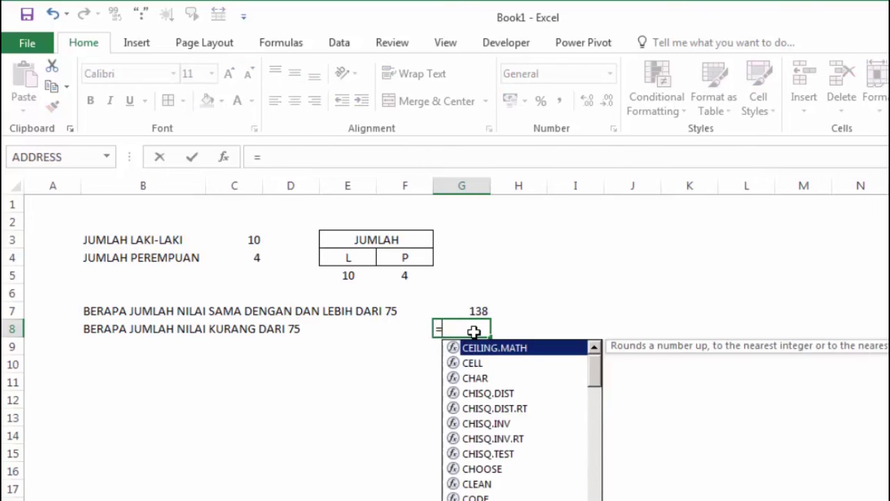
text(COUN)
key(Down)
key(Down)
key(Down)
key(Tab)
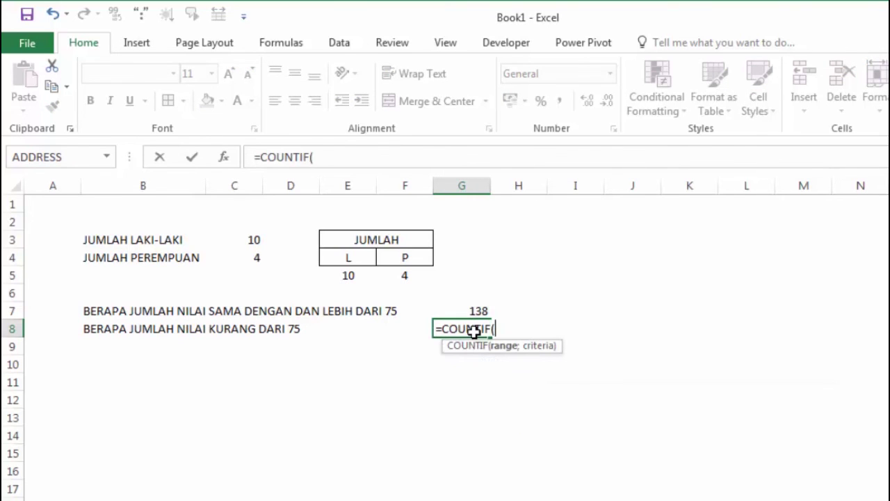
text(NI)
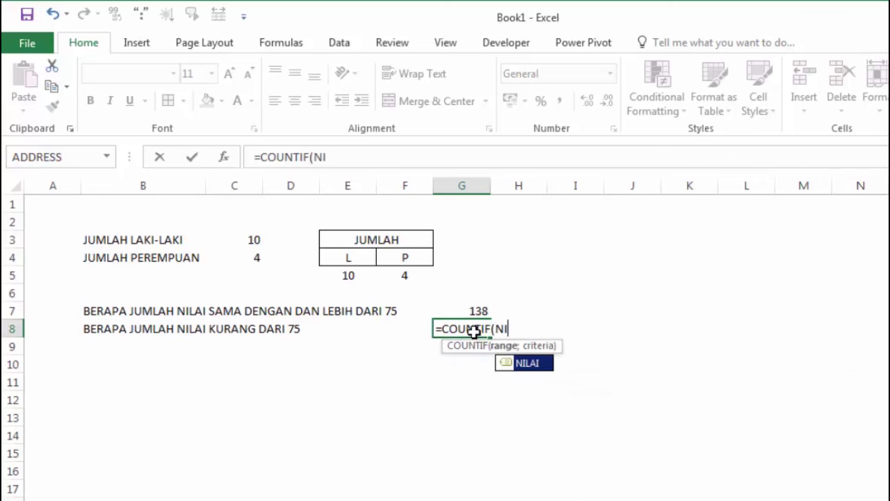
text(LAI)
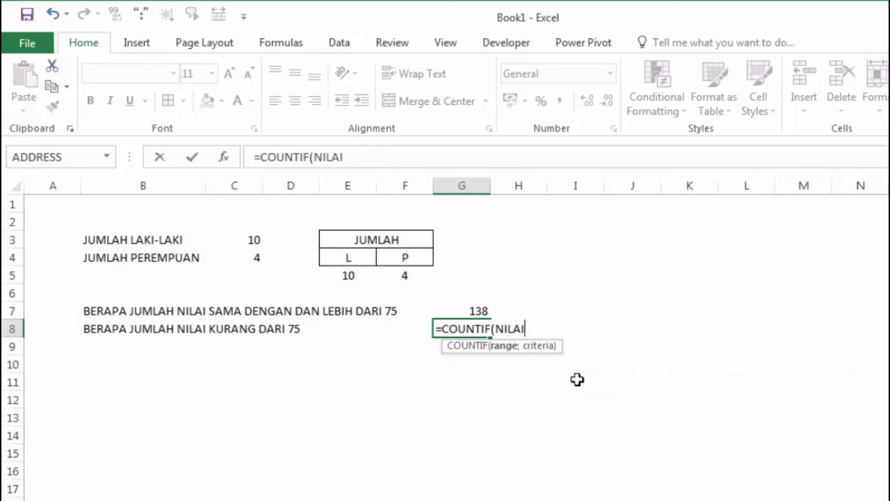
text(;"<)
text(75)
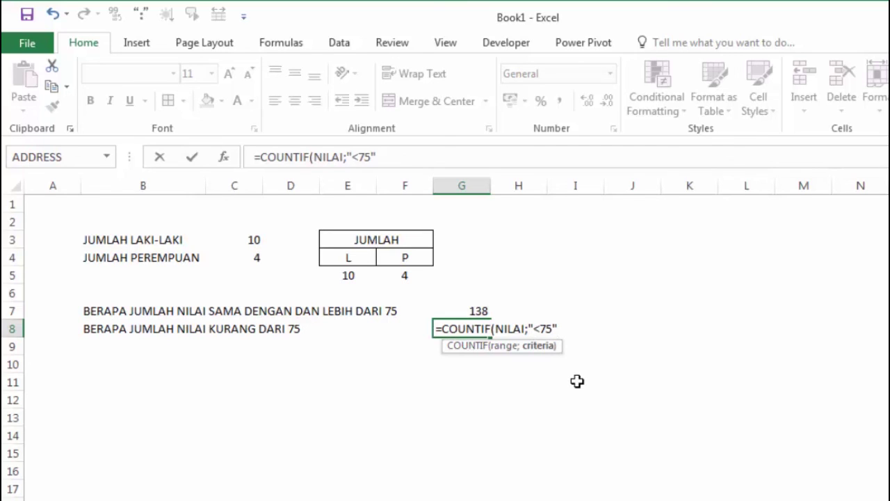
key(Return)
click(481, 334)
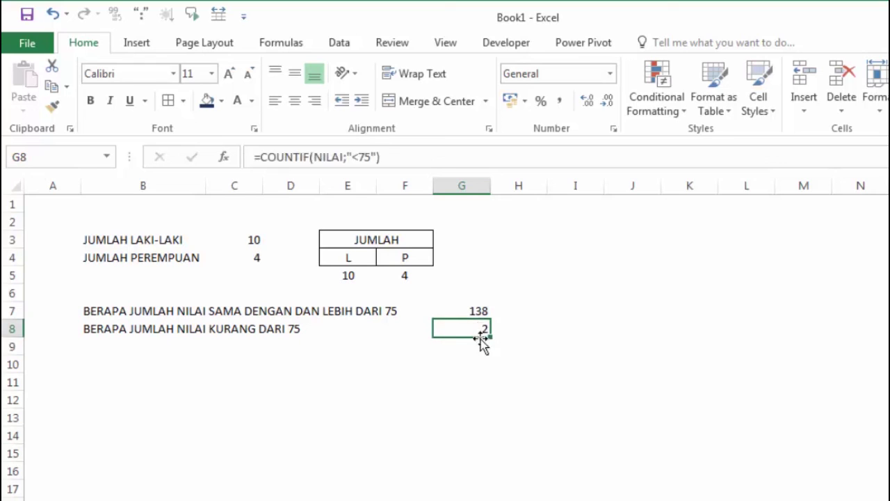
click(485, 345)
- Sum G7:G8 into G9 with =SUM, giving 140
text(=)
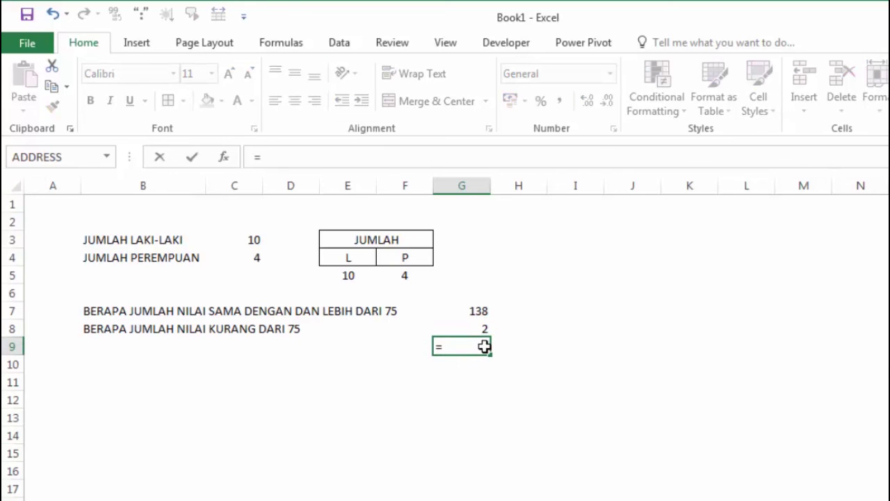
text(SUM()
key(Up)
key(shift+Up)
key(Return)
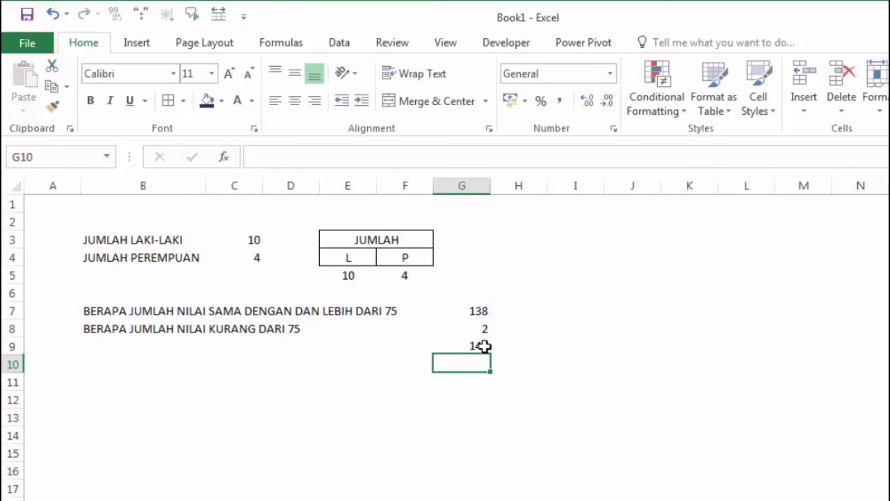
click(599, 382)
click(474, 348)
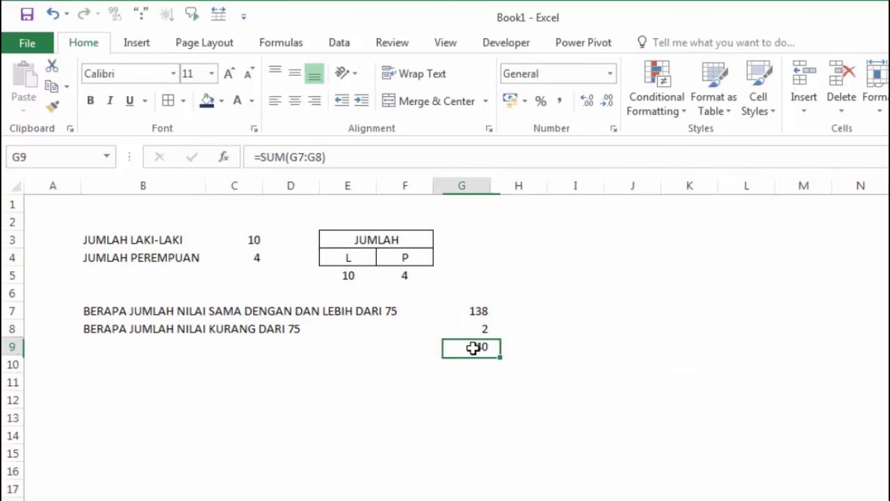
- Compare G9 with Sheet1's O3 count of 140 and review the G7 and G8 formulas
key(ctrl+Page_Up)
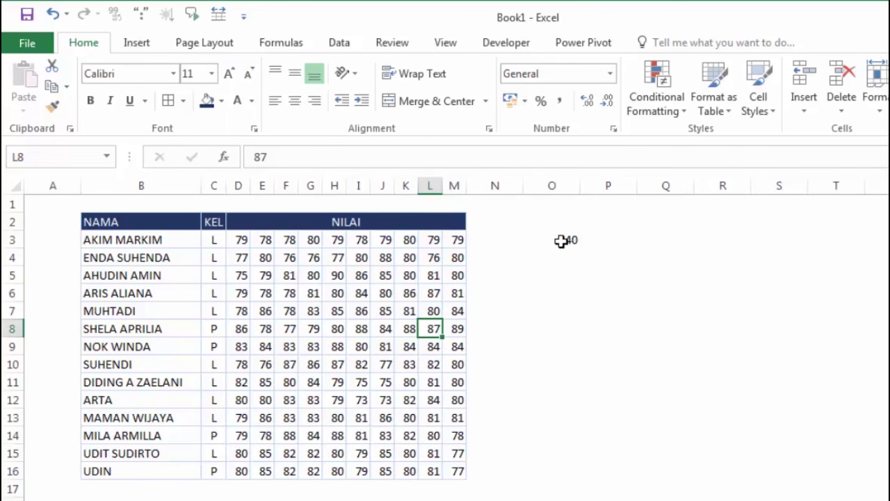
click(564, 241)
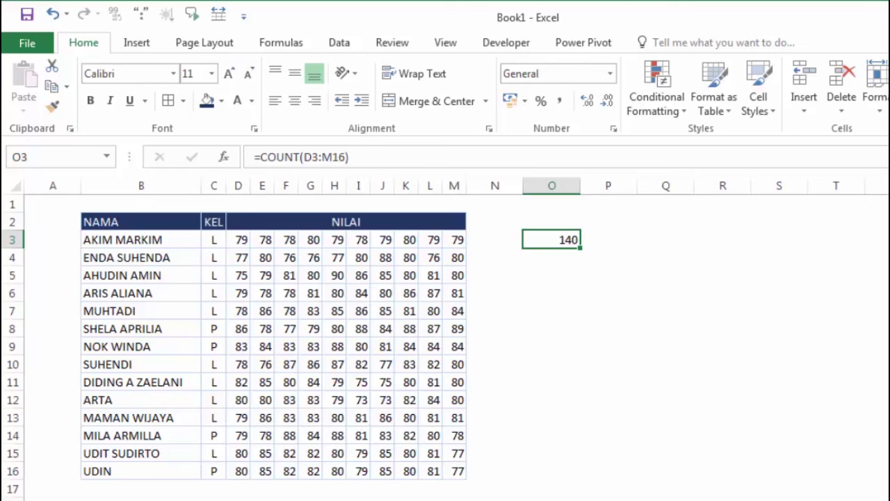
key(ctrl+Page_Down)
click(473, 311)
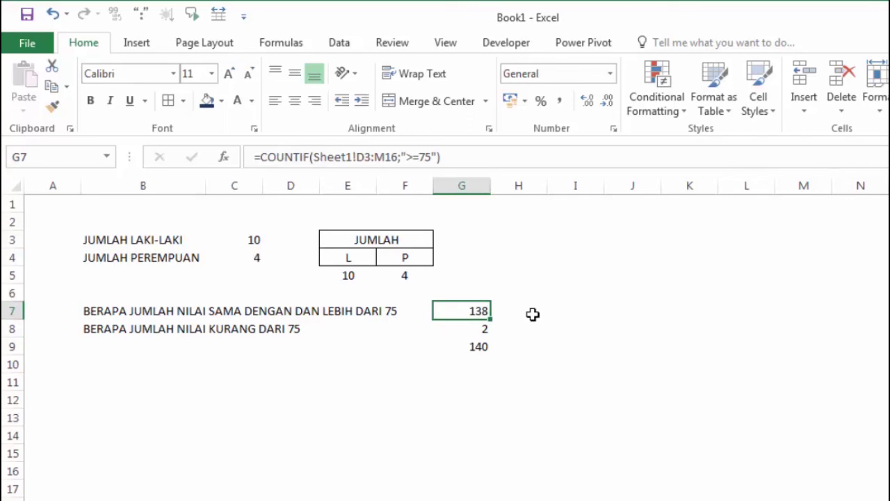
click(303, 323)
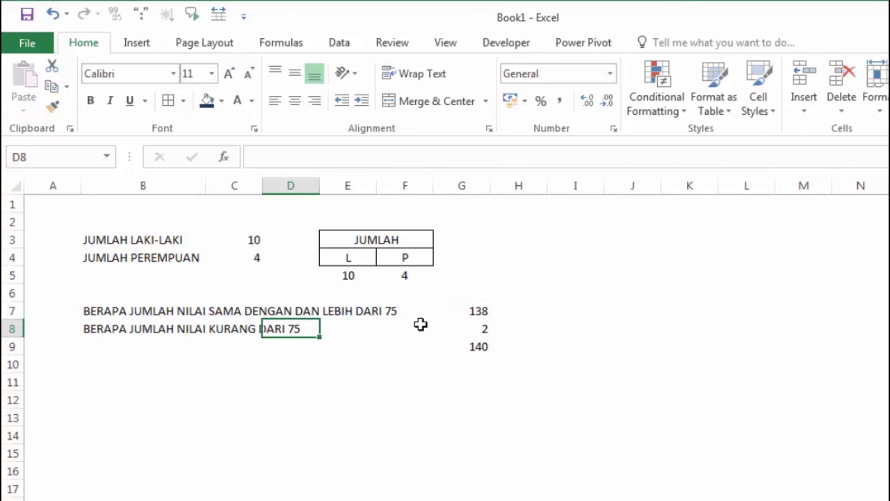
click(477, 328)
click(549, 347)
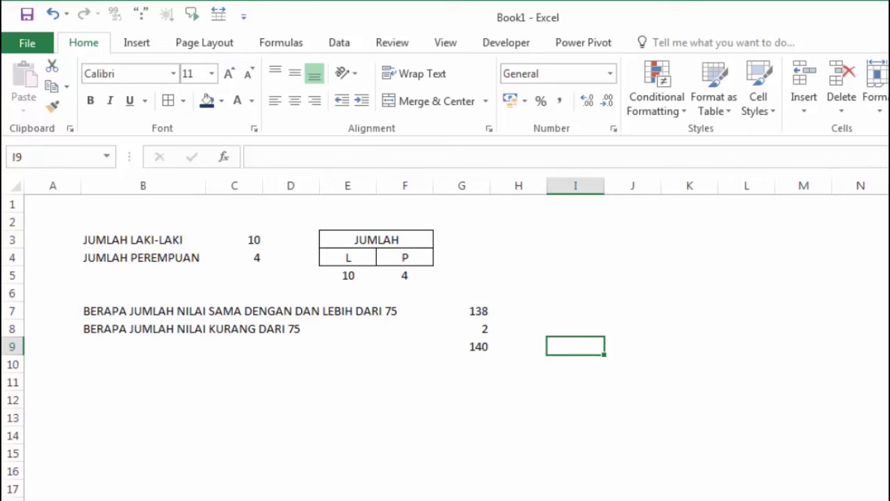
key(ctrl+Page_Up)
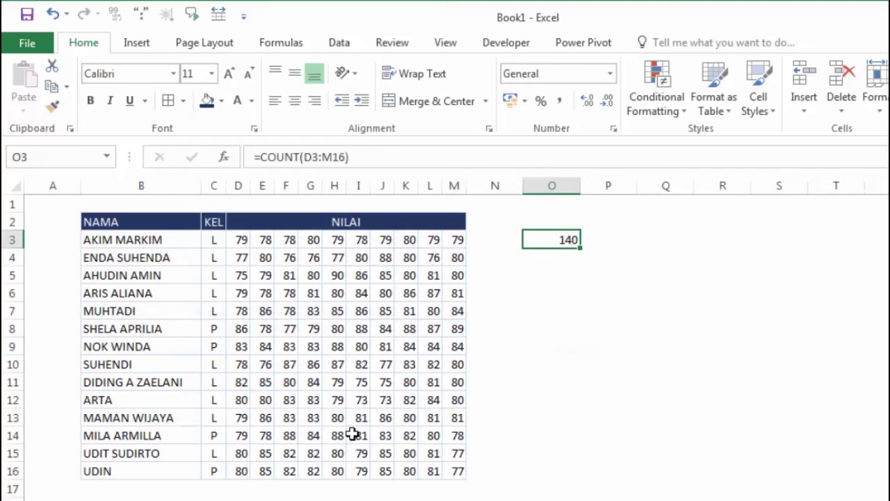